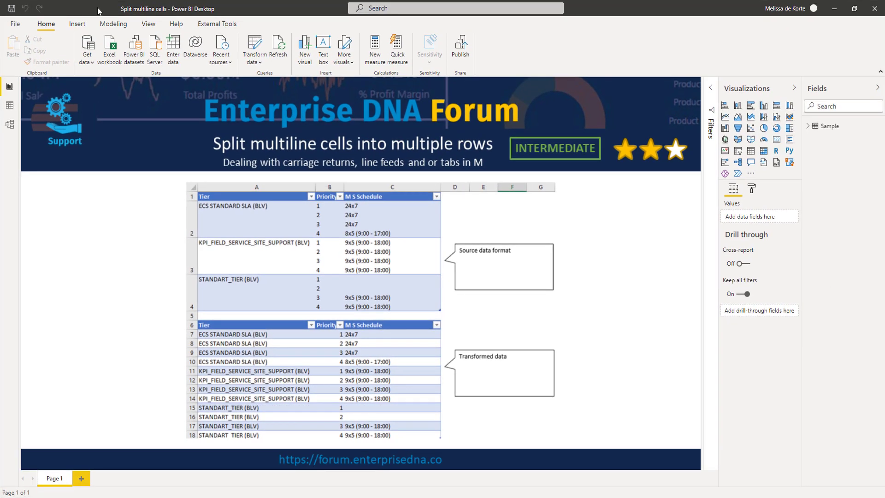
Launch the Power Query Editor with Transform data to reach the RAW DATA query.
{"action": "left_click", "coordinate": [259, 46]}
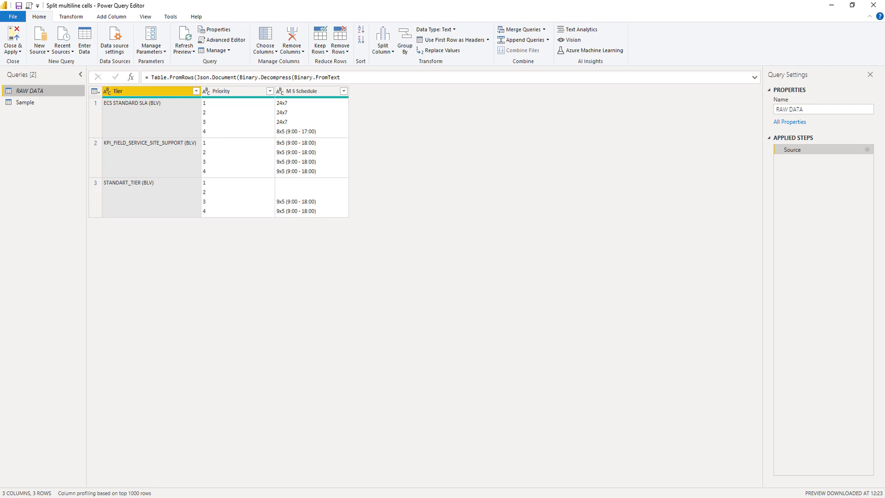
Glance at the View ribbon, return to Home, and select the Sample query.
{"action": "left_click", "coordinate": [145, 17]}
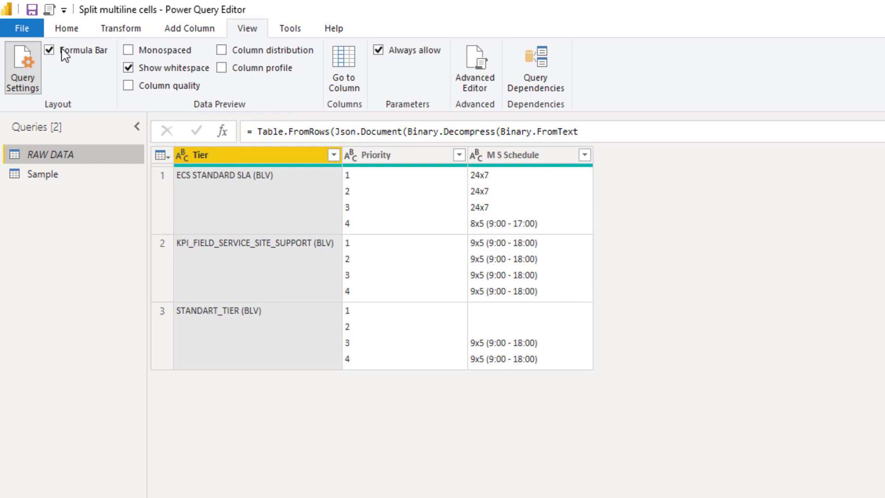
{"action": "left_click", "coordinate": [66, 29]}
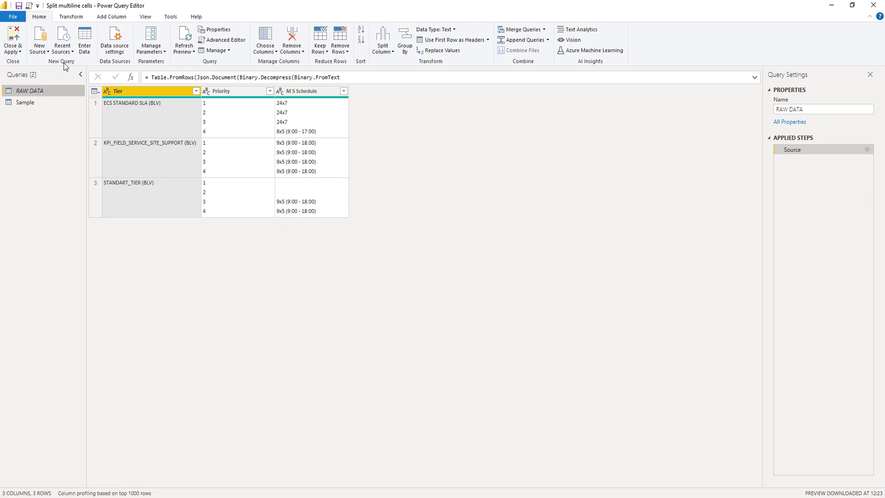
{"action": "left_click", "coordinate": [46, 102]}
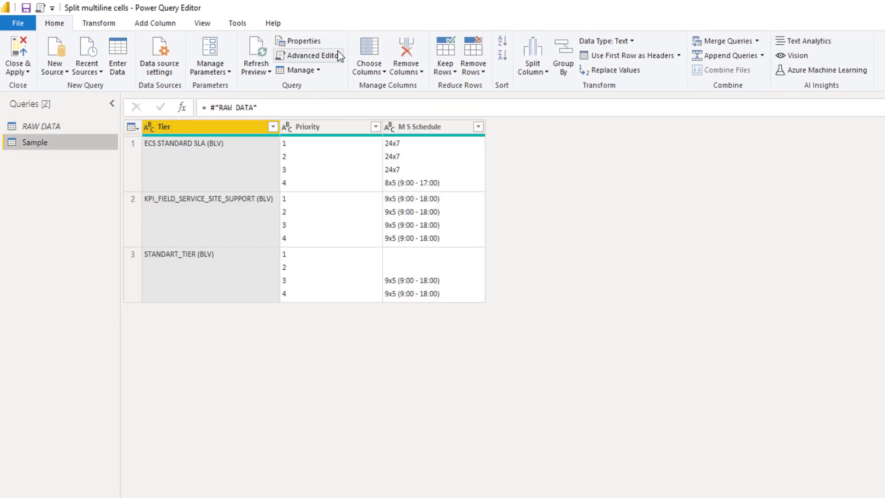
Open the Sample query's M code and find the Consolidated Grammar escape sequences (cr, lf, tab).
{"action": "left_click", "coordinate": [340, 56]}
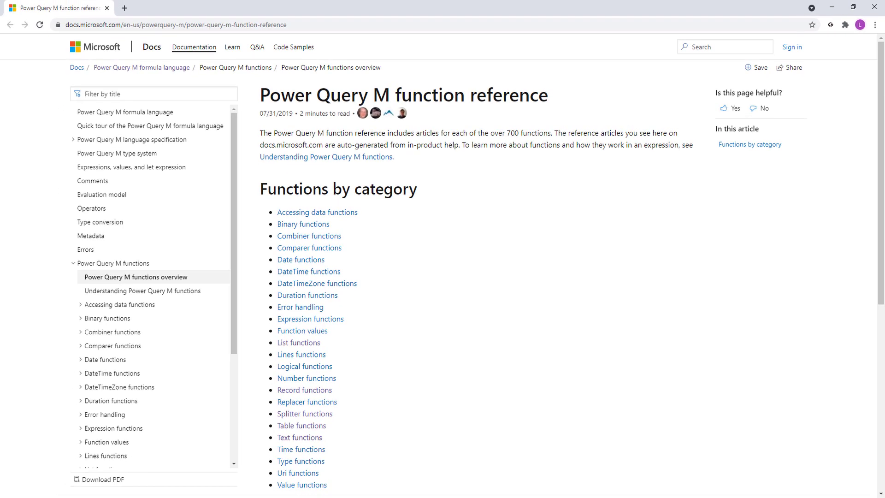
{"action": "left_click", "coordinate": [111, 144]}
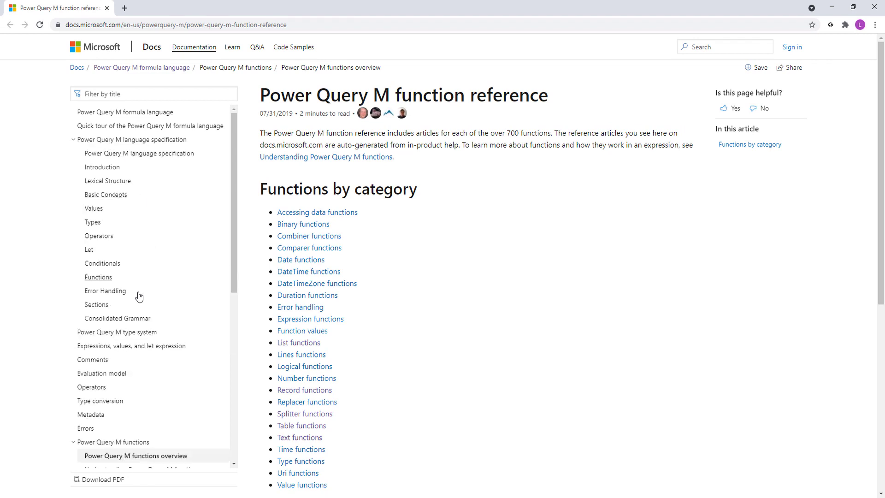
{"action": "left_click", "coordinate": [134, 319]}
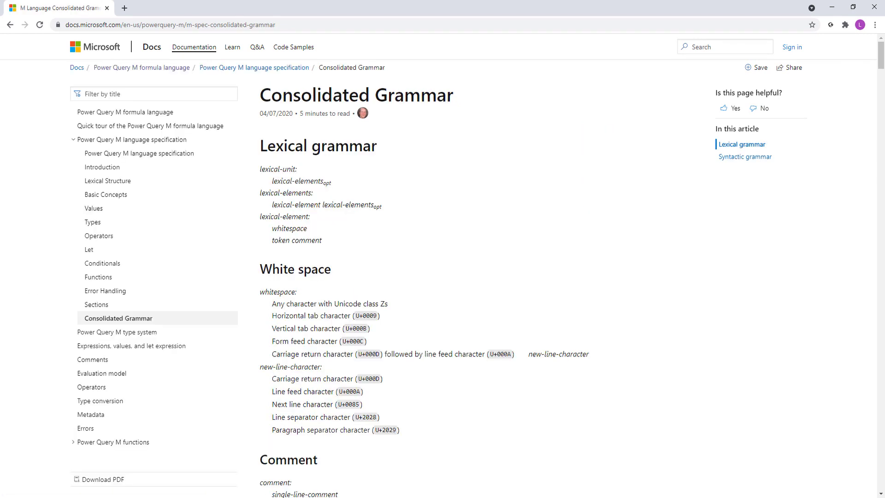
{"action": "scroll", "coordinate": [707, 184], "scroll_direction": "down", "scroll_amount": 7}
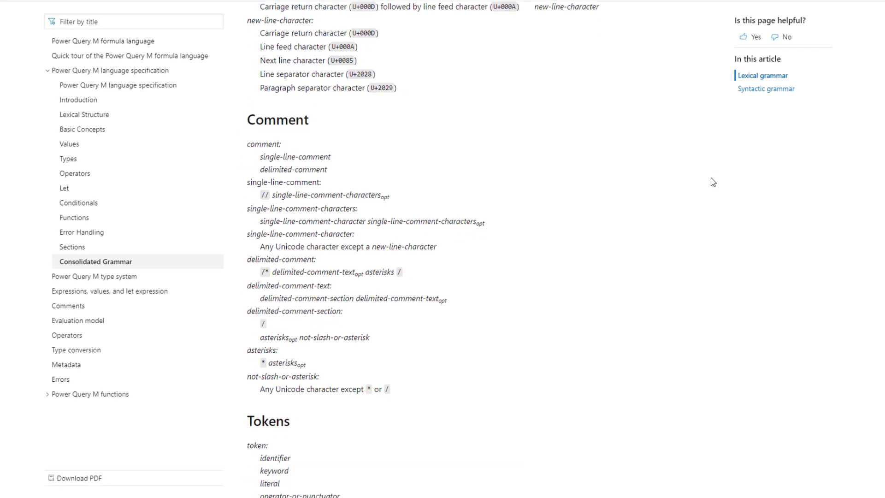
{"action": "scroll", "coordinate": [710, 180], "scroll_direction": "down", "scroll_amount": 9}
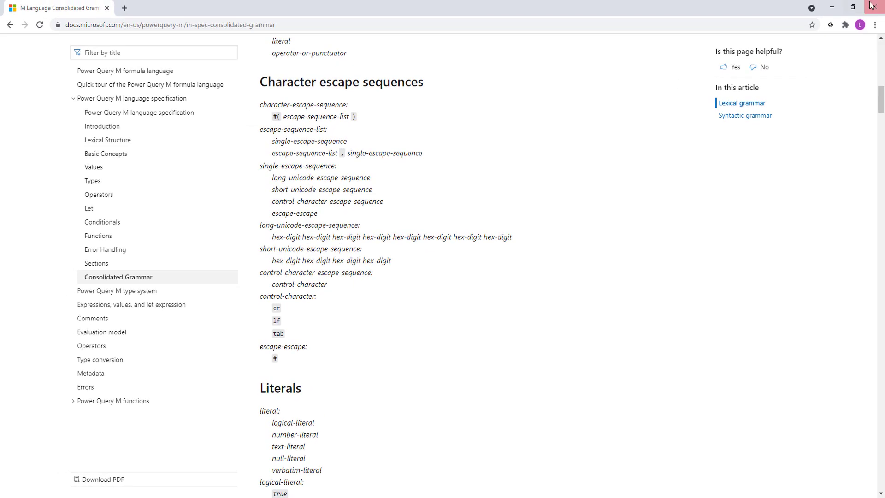
Close the browser and Advanced Editor, then choose Add Custom Column from the table menu.
{"action": "left_click", "coordinate": [871, 5]}
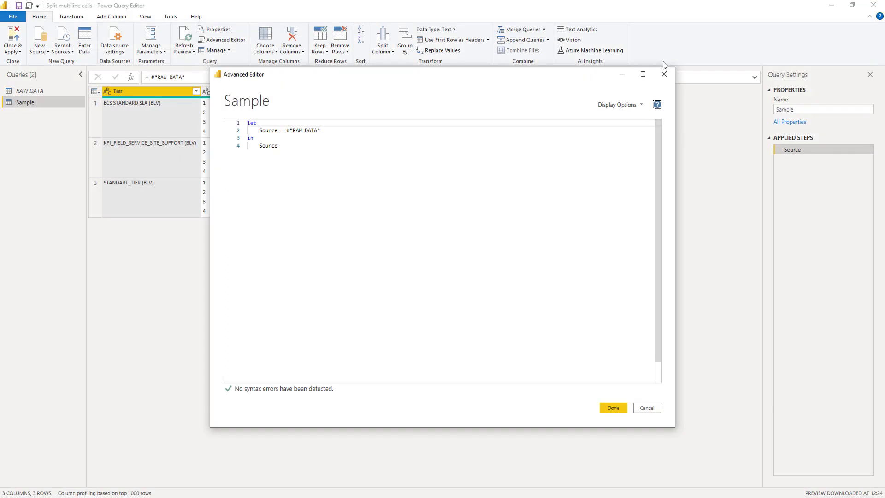
{"action": "left_click", "coordinate": [664, 69]}
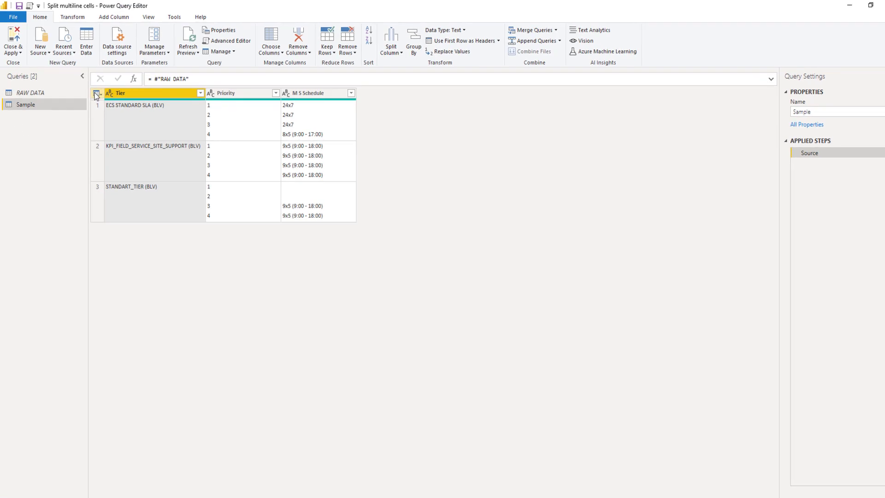
{"action": "left_click", "coordinate": [95, 92]}
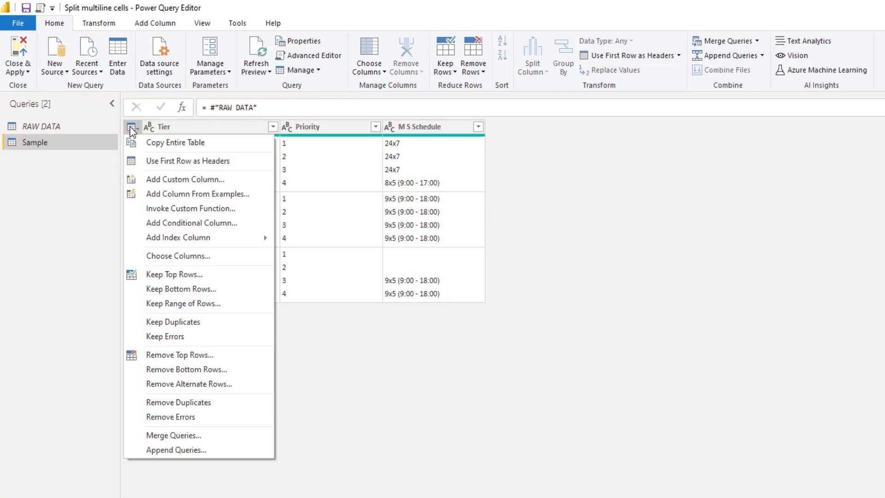
{"action": "left_click", "coordinate": [185, 184]}
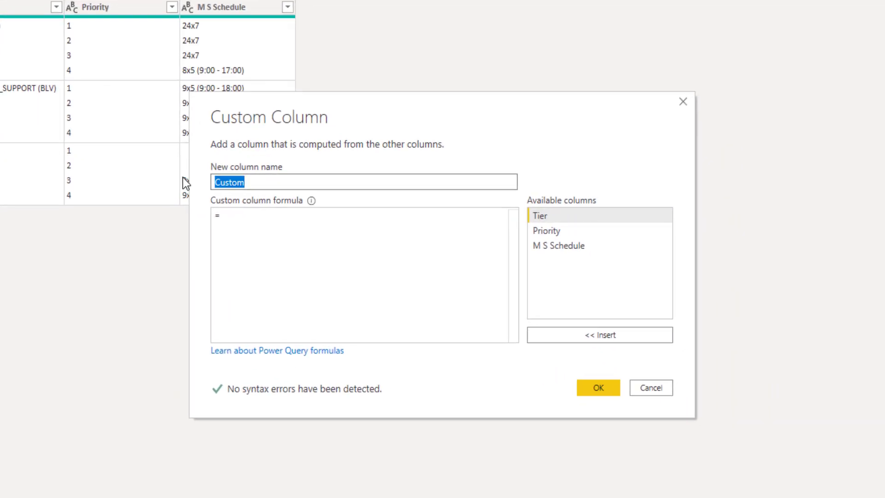
Create a Temp column with the formula Text.Split( [Priority], "#(cr)").
{"action": "type", "text": "Temp"}
{"action": "left_click", "coordinate": [218, 215]}
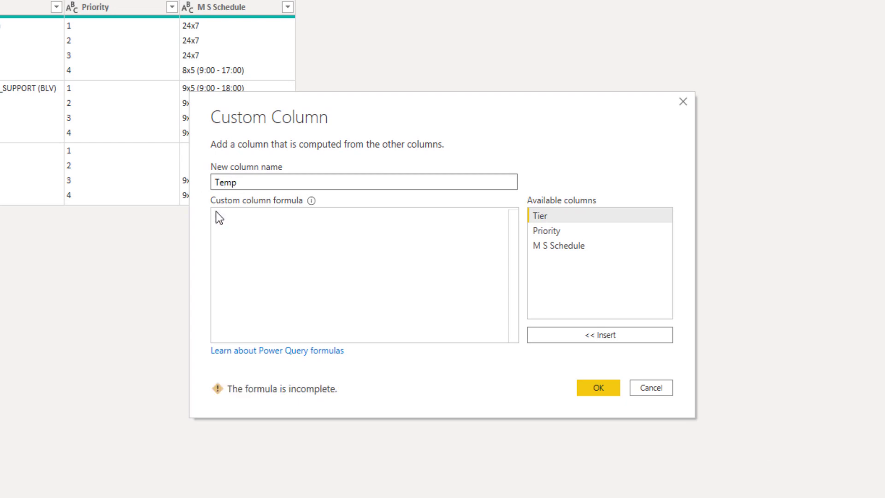
{"action": "left_click", "coordinate": [228, 216]}
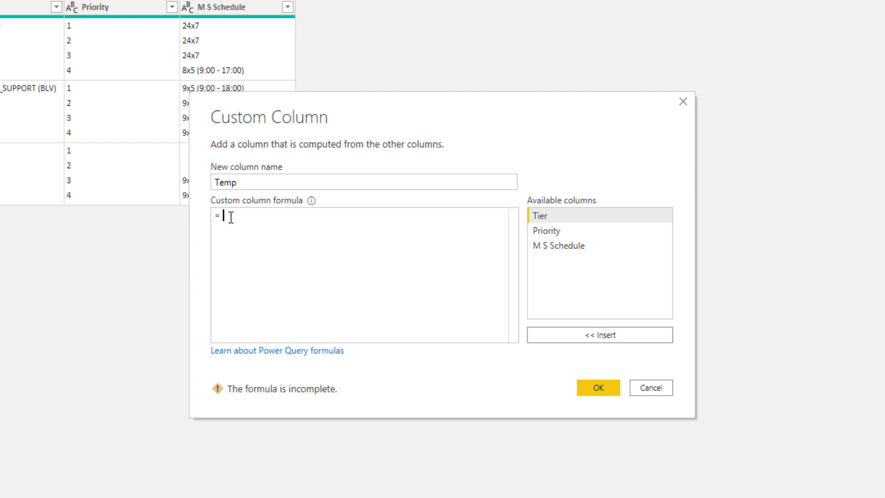
{"action": "type", "text": "T"}
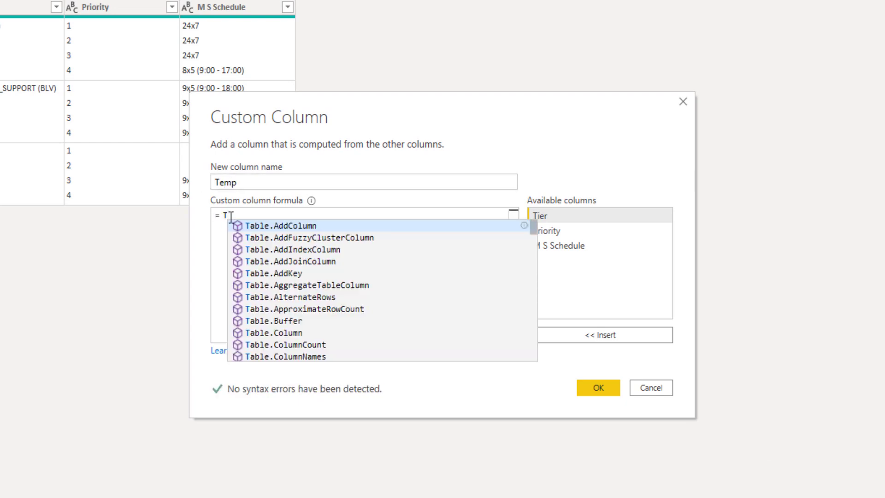
{"action": "type", "text": "ext"}
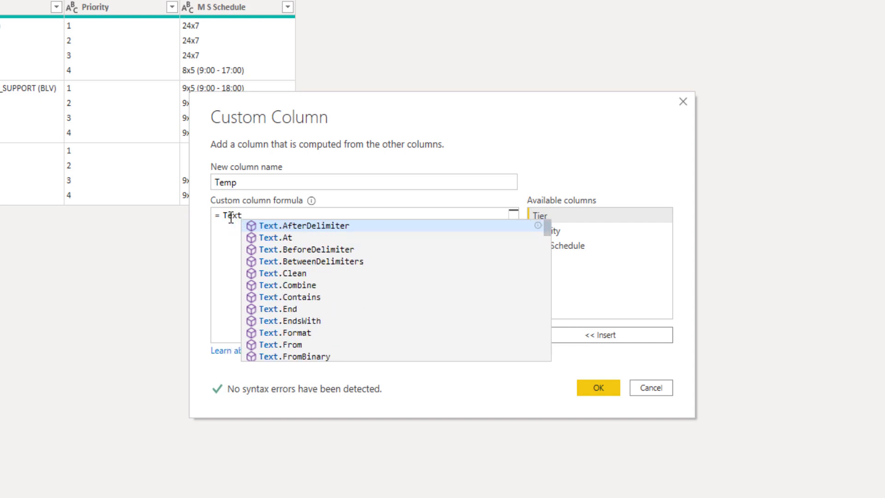
{"action": "type", "text": ".Split("}
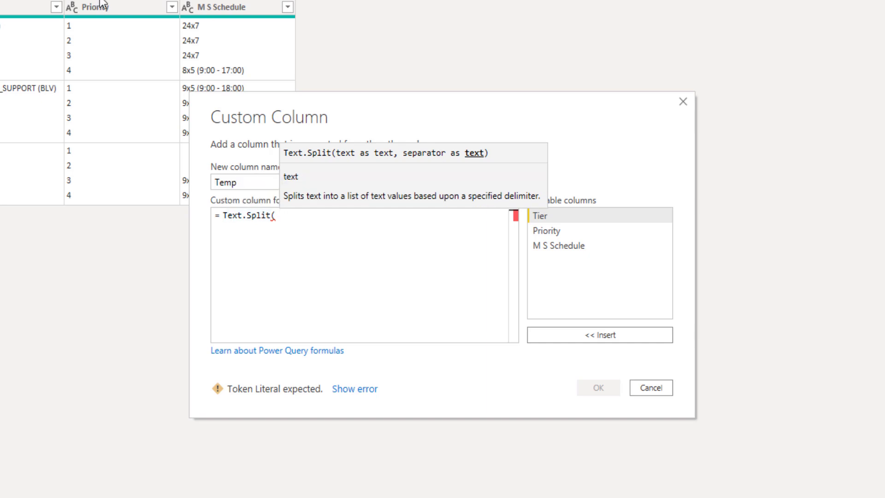
{"action": "double_click", "coordinate": [543, 232]}
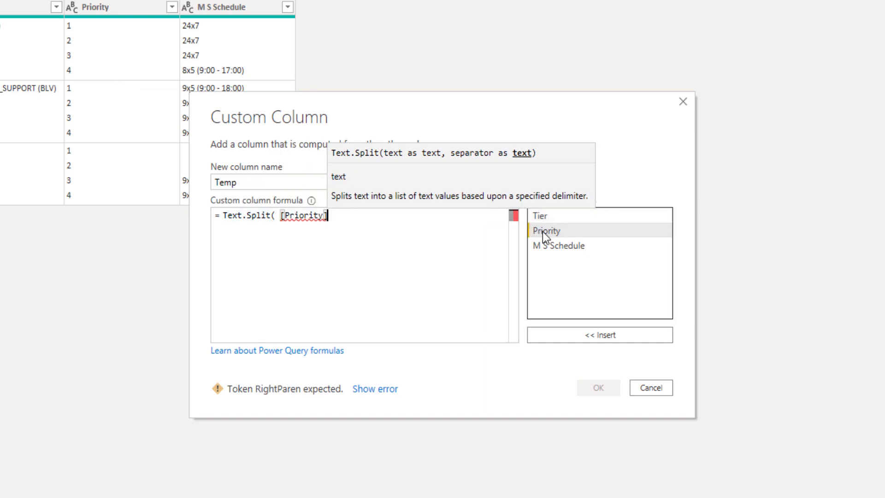
{"action": "type", "text": ","}
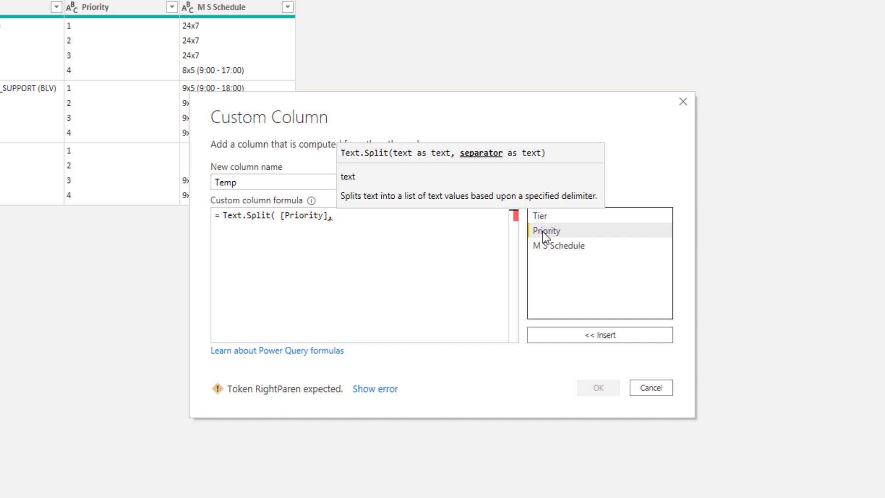
{"action": "type", "text": "\""}
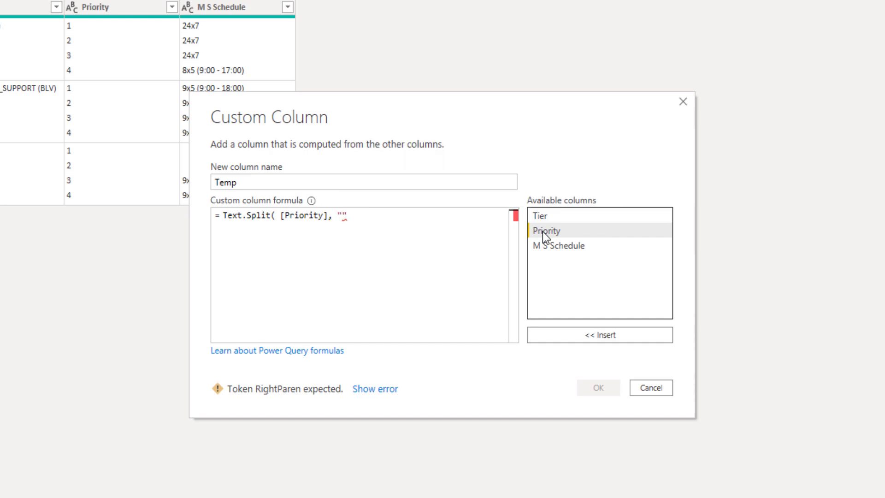
{"action": "type", "text": "#("}
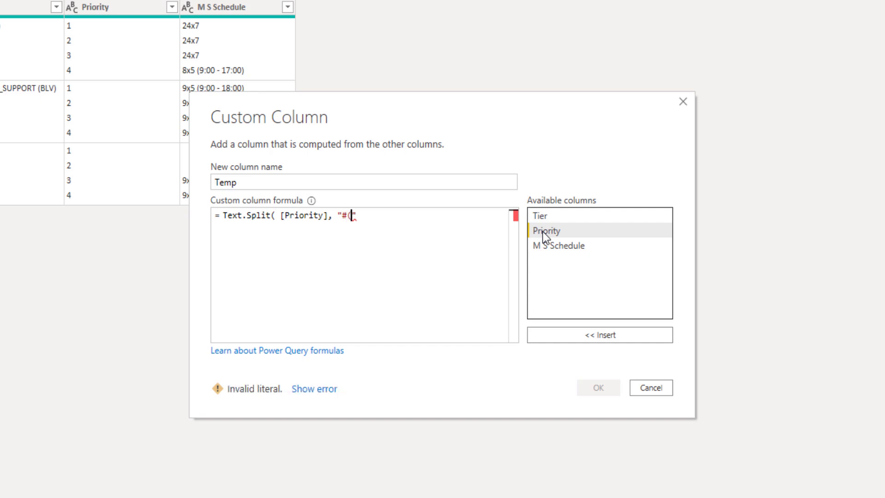
{"action": "type", "text": "r"}
{"action": "key", "text": "BackSpace"}
{"action": "type", "text": "cr)\""}
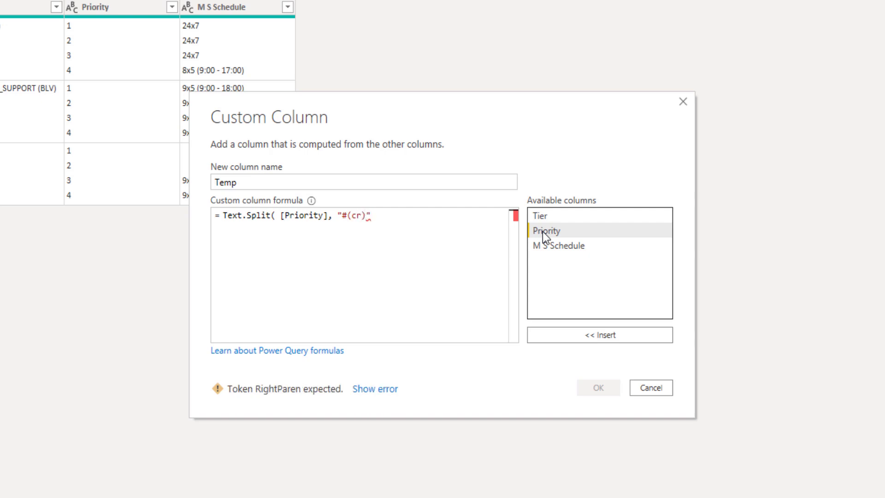
{"action": "type", "text": ")"}
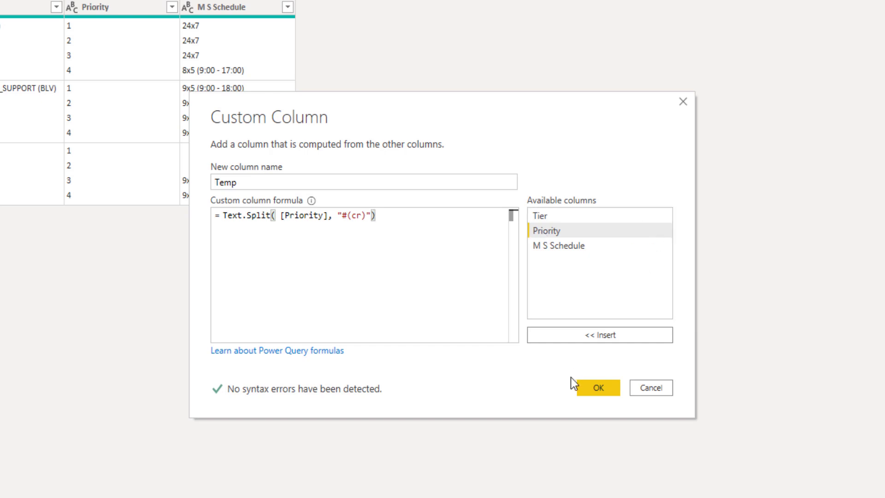
{"action": "left_click", "coordinate": [595, 387]}
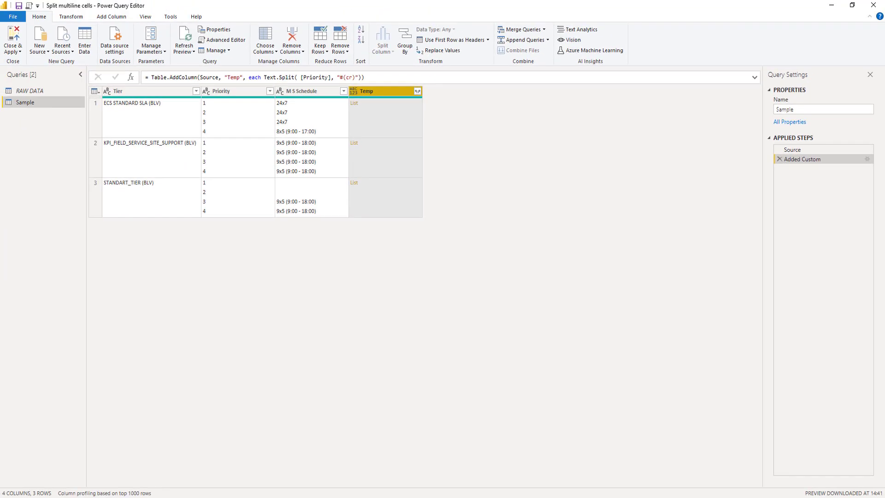
Preview the Temp lists in rows 1 and 2 to confirm items 1 to 4.
{"action": "left_click", "coordinate": [364, 109]}
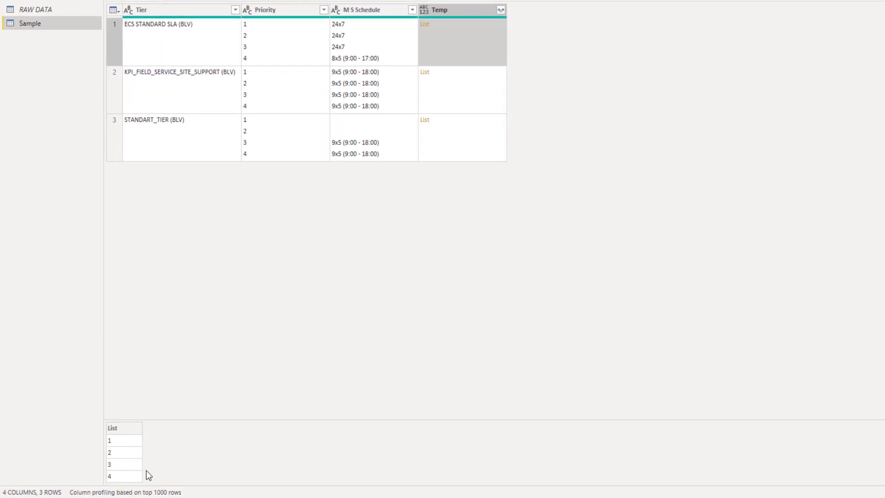
{"action": "left_click", "coordinate": [455, 92]}
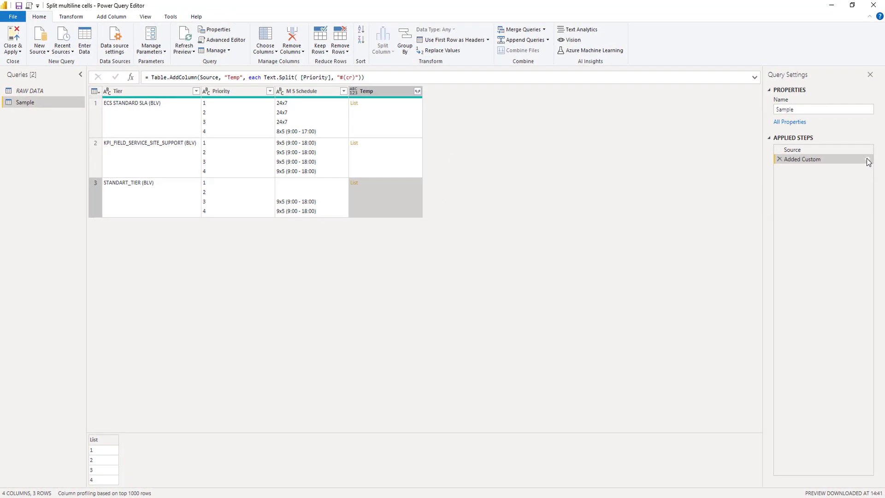
Replace [Priority] with [M S Schedule] in the Temp formula and preview rows 1–3.
{"action": "left_click", "coordinate": [867, 159]}
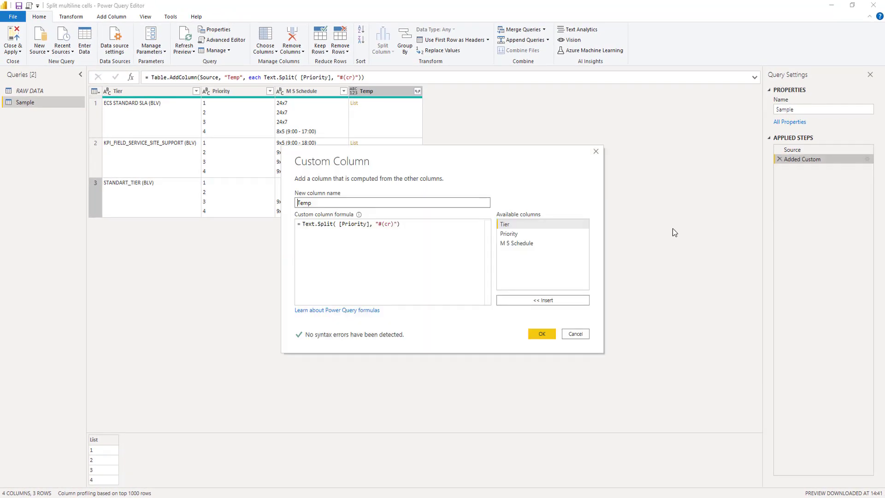
{"action": "left_click_drag", "start_coordinate": [340, 224], "coordinate": [368, 225]}
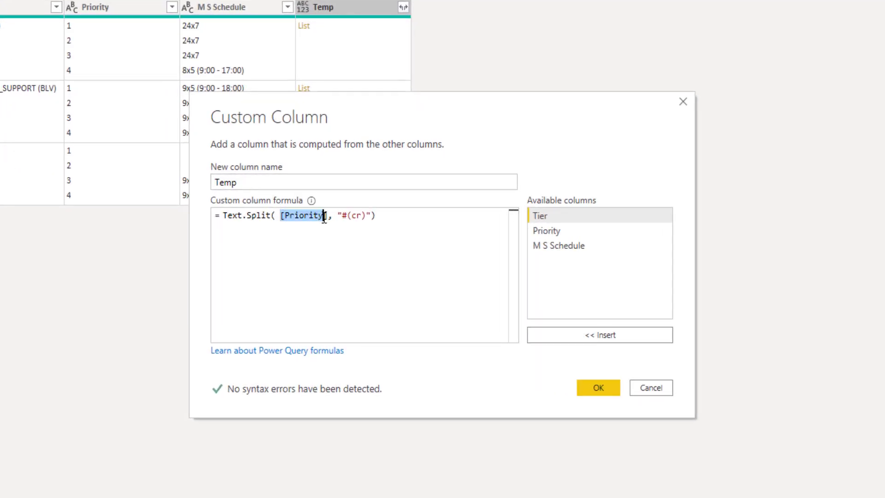
{"action": "left_click", "coordinate": [574, 246]}
{"action": "double_click", "coordinate": [575, 245]}
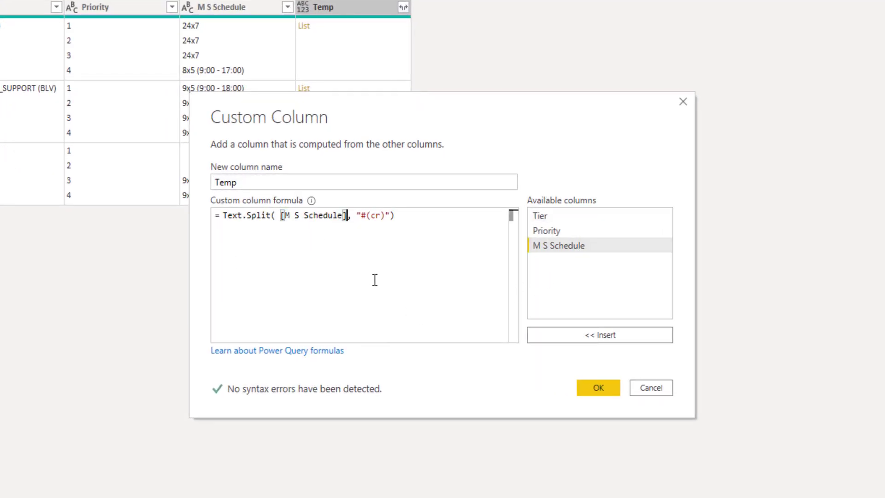
{"action": "left_click", "coordinate": [593, 387]}
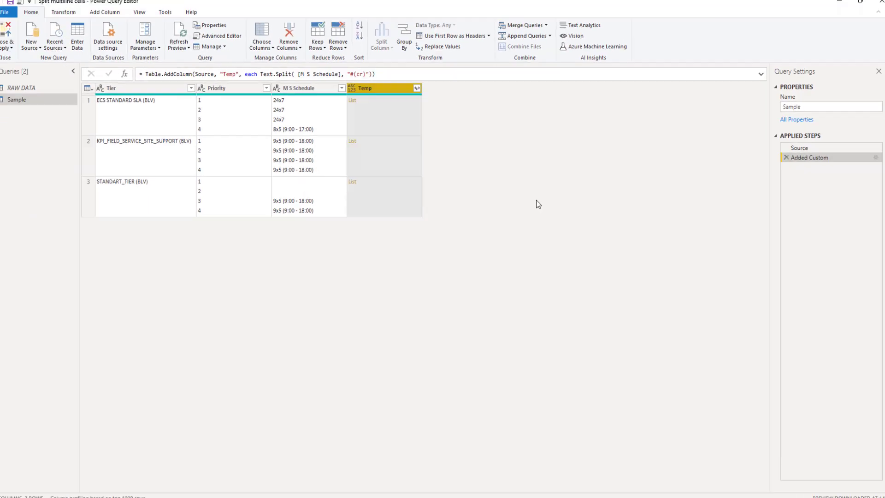
{"action": "left_click", "coordinate": [373, 120]}
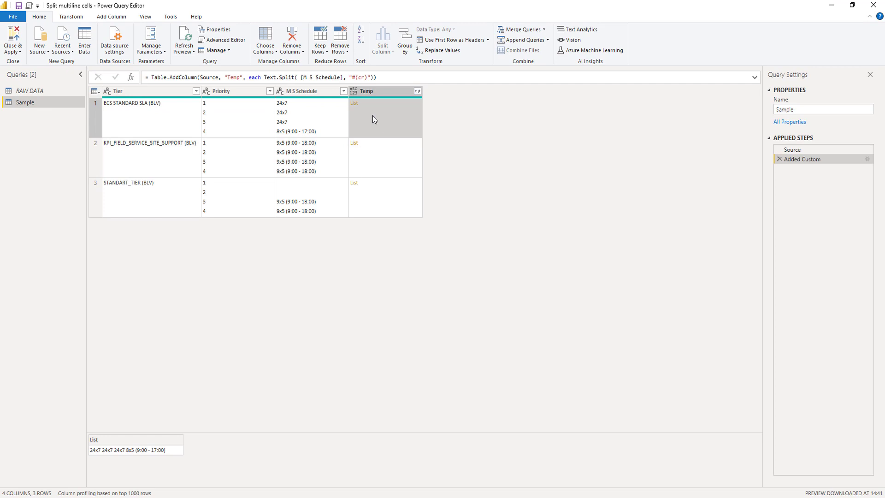
{"action": "left_click", "coordinate": [383, 164]}
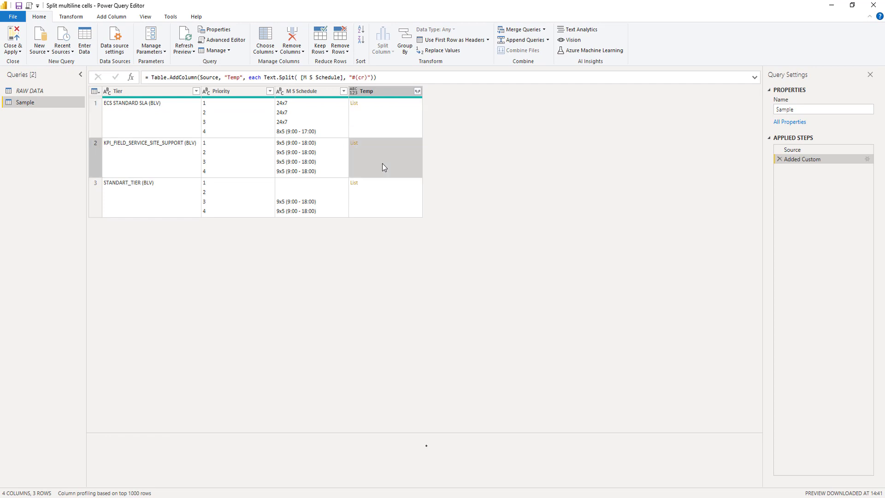
{"action": "left_click", "coordinate": [379, 185]}
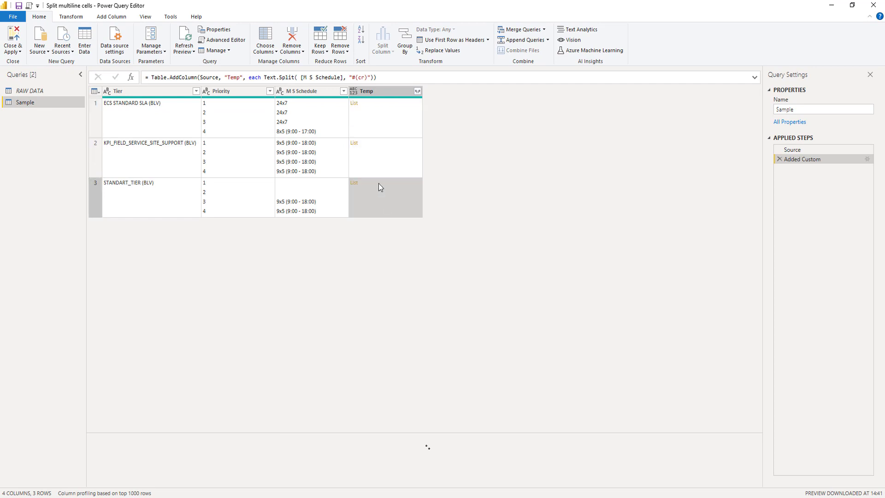
{"action": "left_click", "coordinate": [372, 111]}
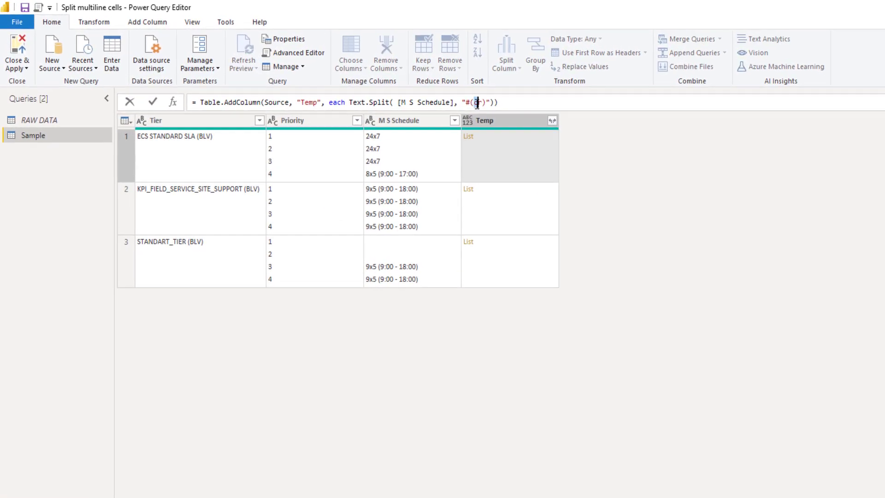
Change the split delimiter from "#(cr)" to "#(lf)" and check rows 1–3.
{"action": "double_click", "coordinate": [410, 88]}
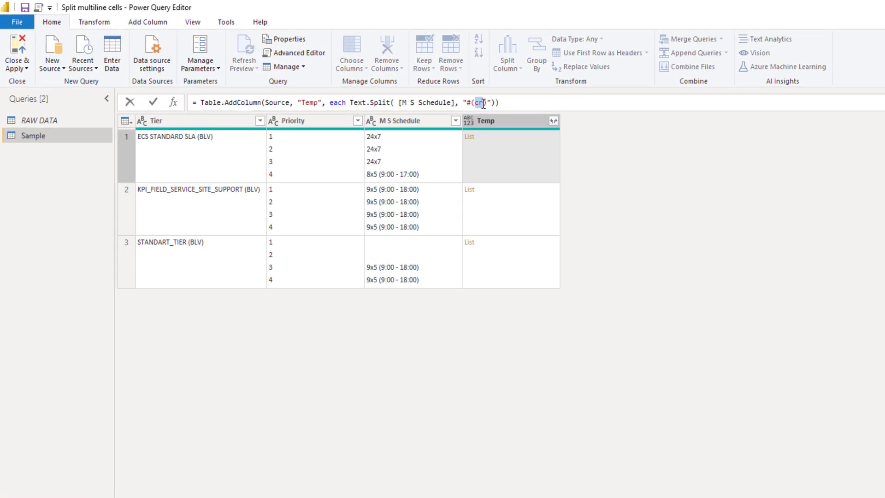
{"action": "type", "text": "lf"}
{"action": "key", "text": "Return"}
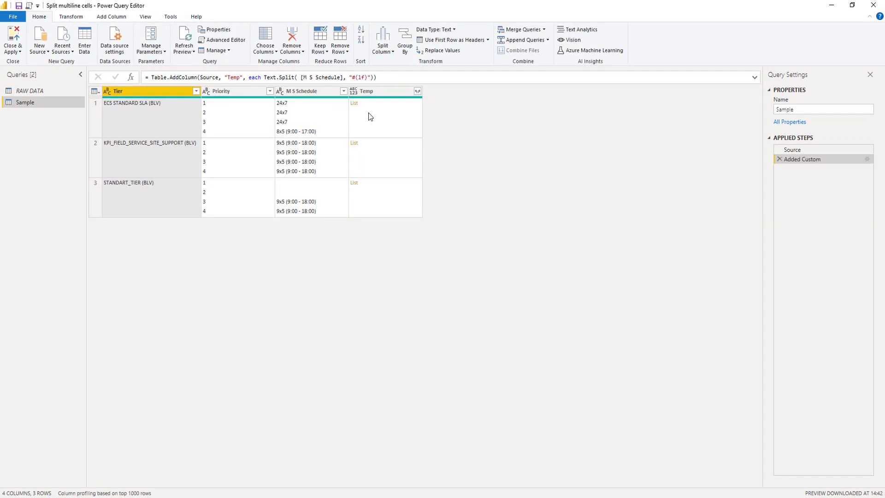
{"action": "left_click", "coordinate": [369, 113]}
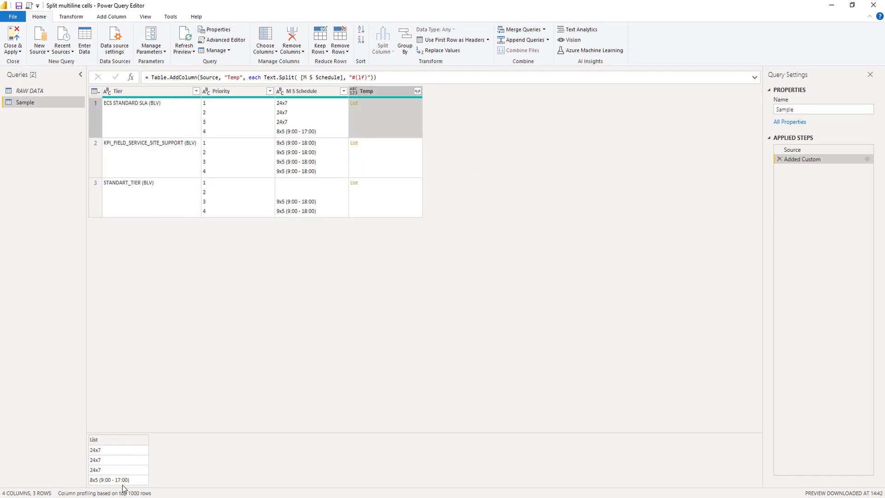
{"action": "left_click", "coordinate": [379, 176]}
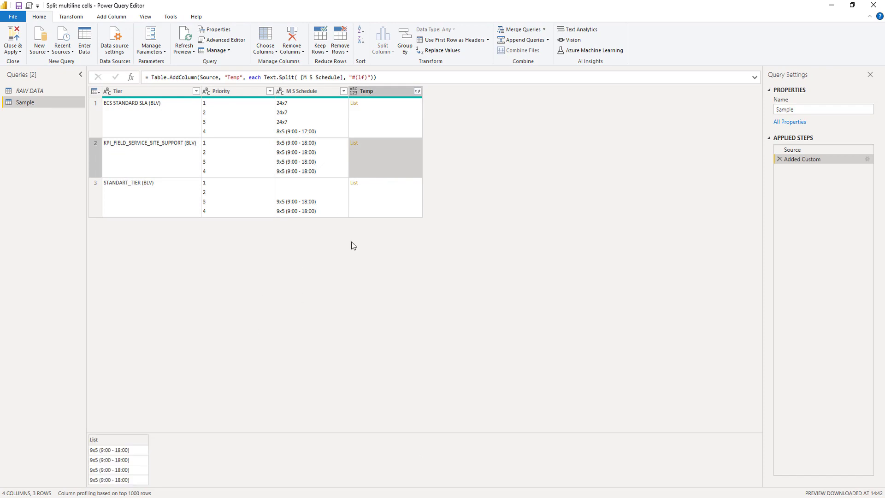
{"action": "left_click", "coordinate": [383, 207]}
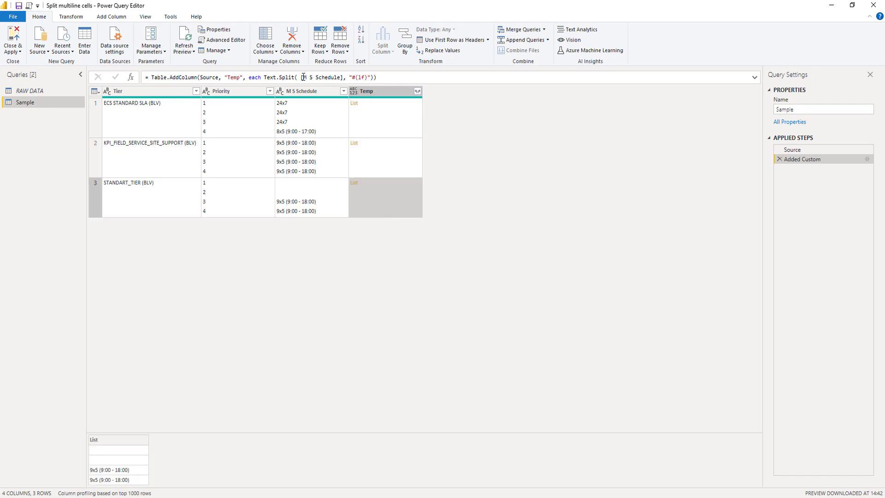
Point the lf split back at [Priority] and preview the Temp lists in rows 1–3.
{"action": "left_click_drag", "start_coordinate": [303, 78], "coordinate": [342, 78]}
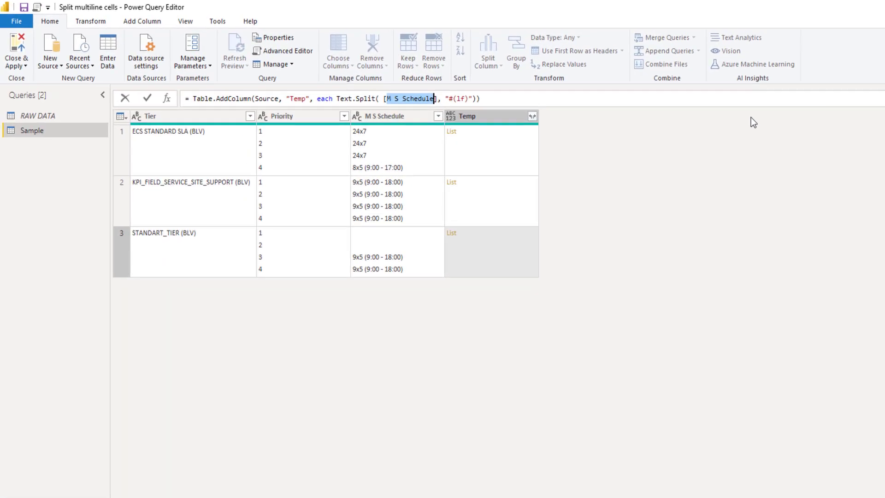
{"action": "type", "text": "Priority"}
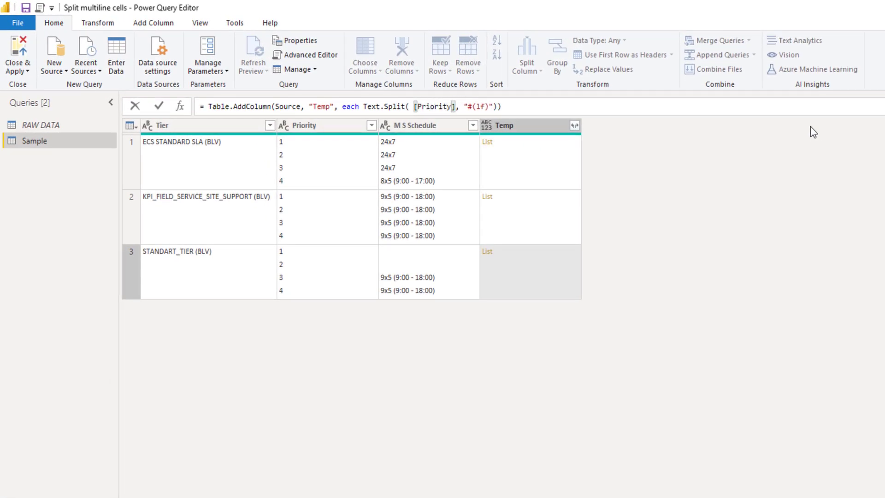
{"action": "key", "text": "Return"}
{"action": "left_click", "coordinate": [243, 121]}
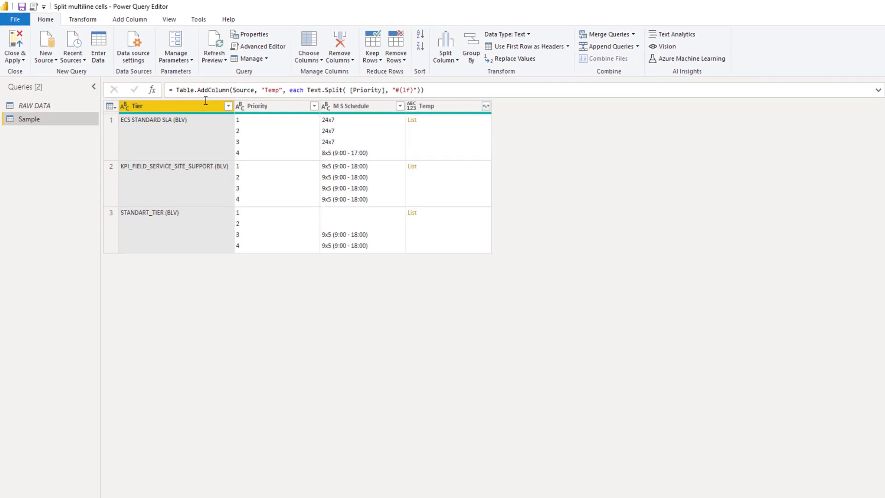
{"action": "left_click", "coordinate": [439, 128]}
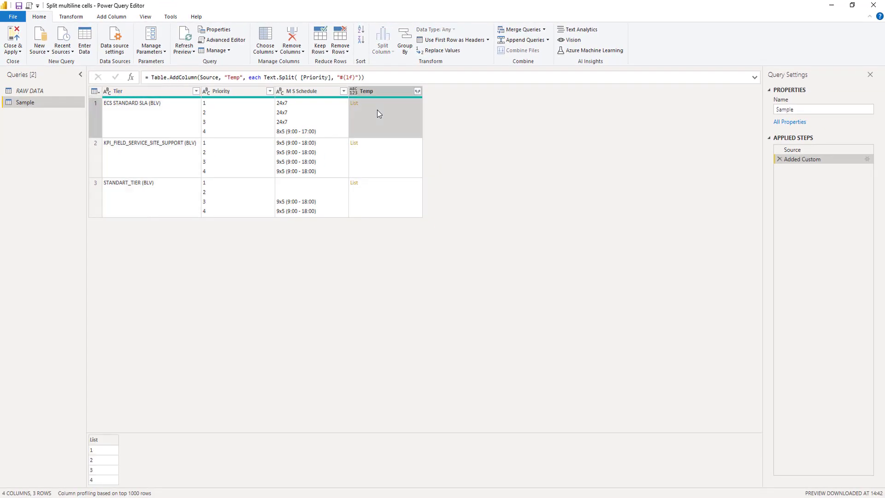
{"action": "left_click", "coordinate": [451, 189]}
{"action": "left_click", "coordinate": [380, 200]}
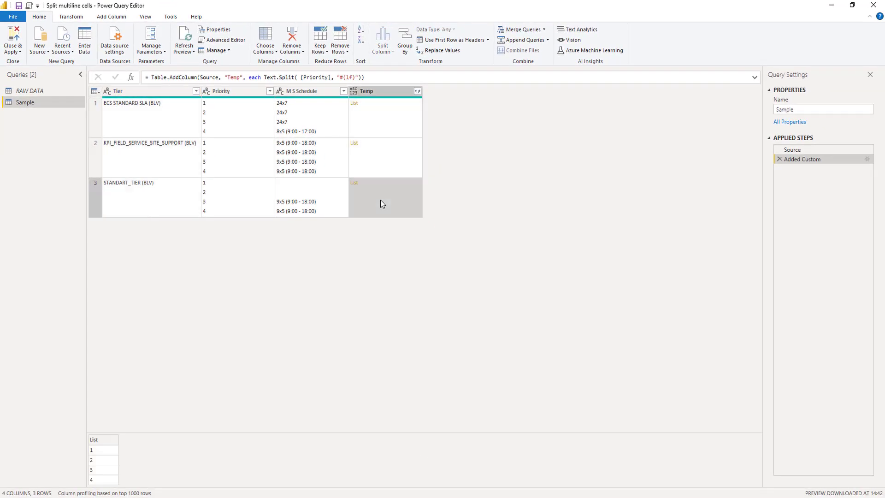
{"action": "left_click", "coordinate": [379, 112]}
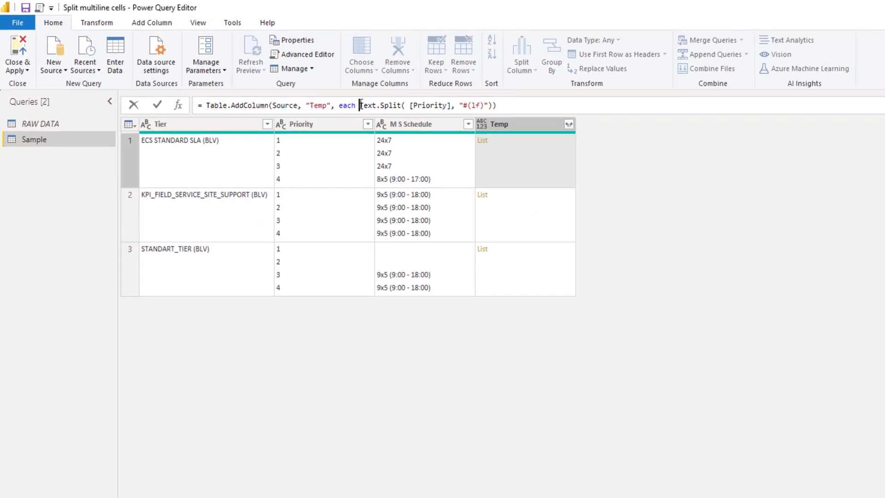
Wrap the Text.Split expression inside List.Zip({ ... }).
{"action": "left_click_drag", "start_coordinate": [361, 105], "coordinate": [508, 111]}
{"action": "key", "text": "ctrl+c"}
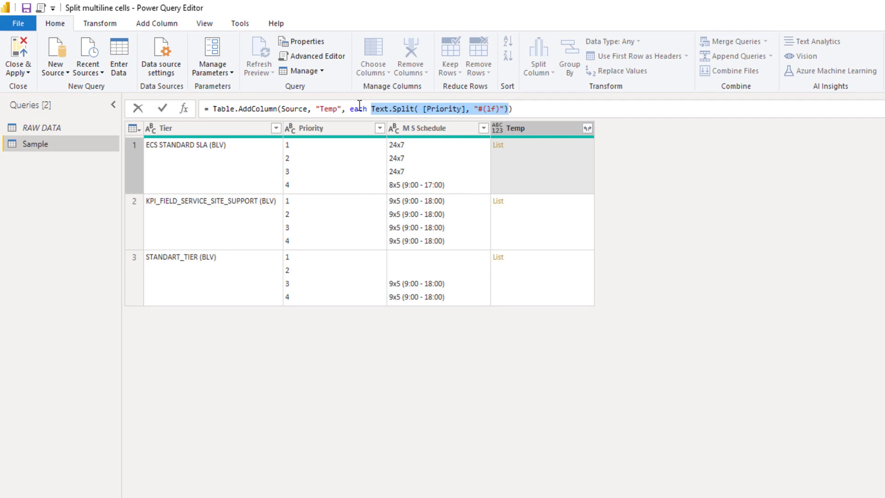
{"action": "left_click", "coordinate": [371, 109]}
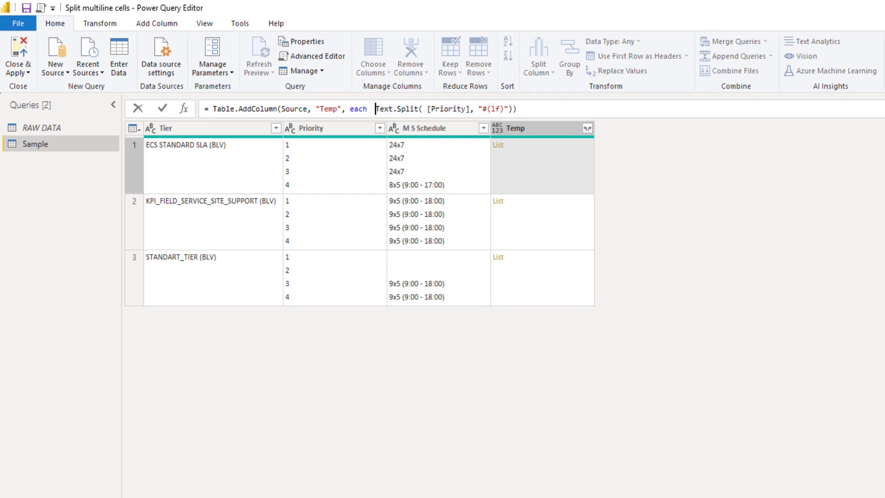
{"action": "type", "text": "List "}
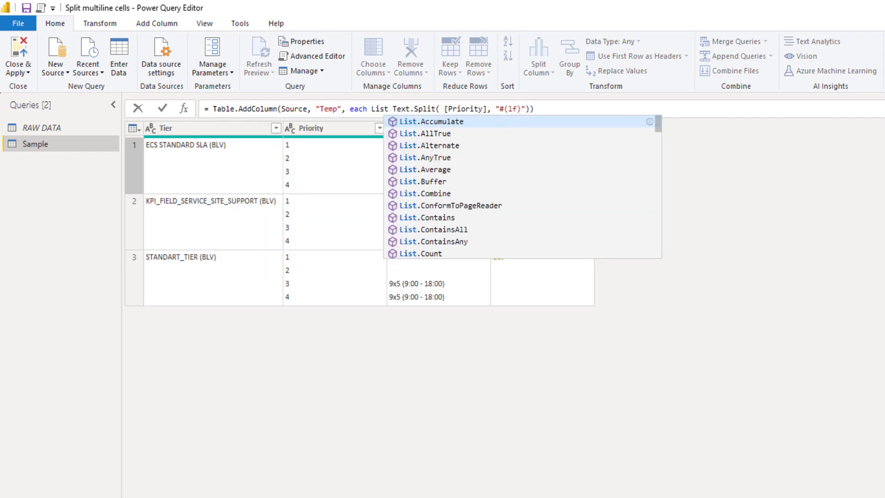
{"action": "type", "text": ".Zip"}
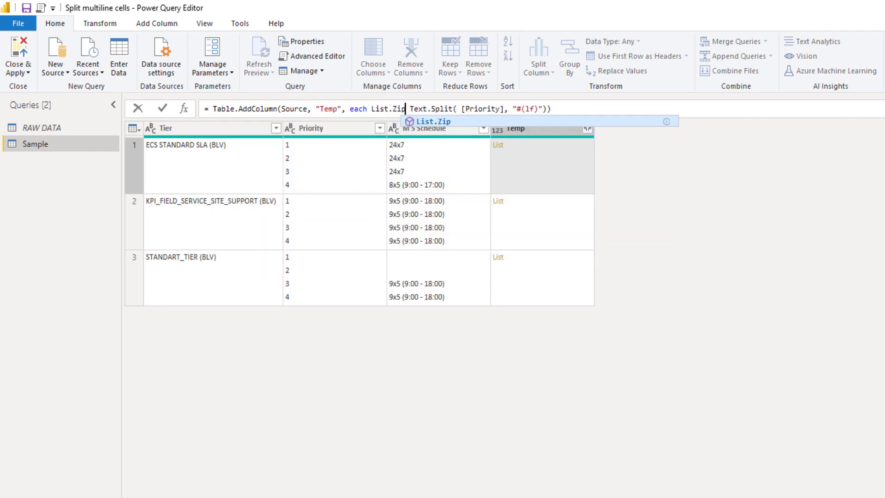
{"action": "type", "text": "("}
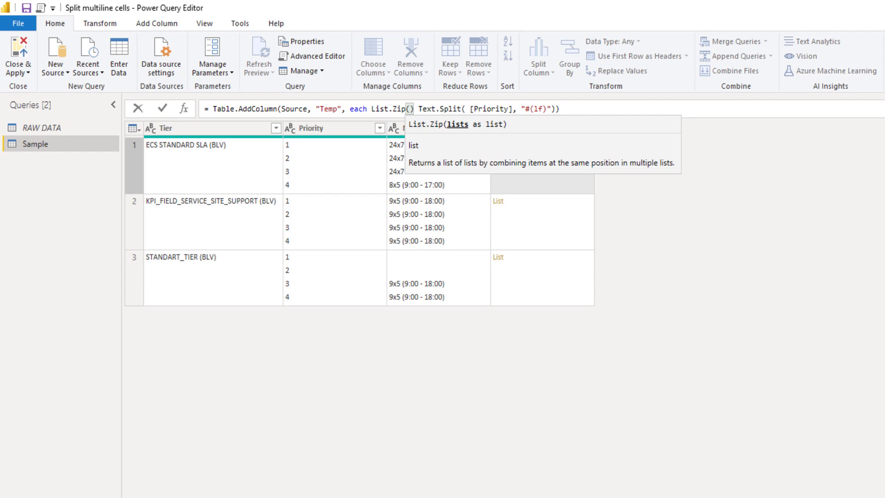
{"action": "key", "text": "Delete"}
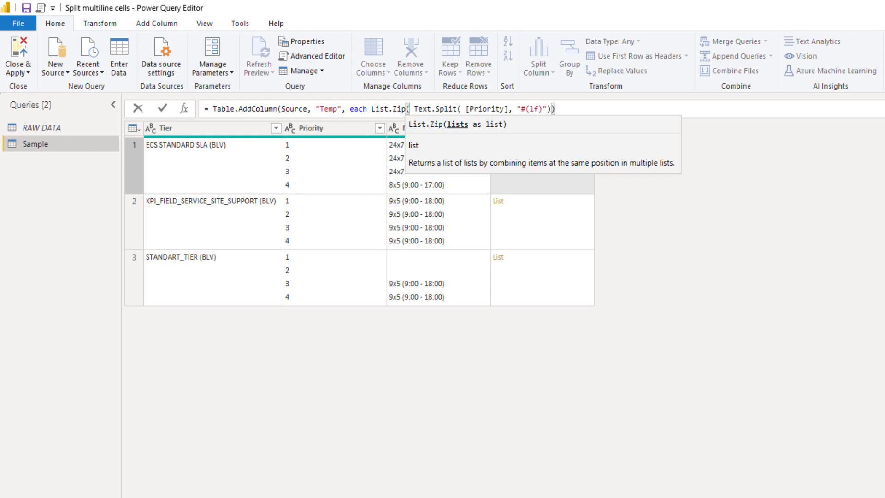
{"action": "left_click", "coordinate": [413, 109]}
{"action": "type", "text": "{"}
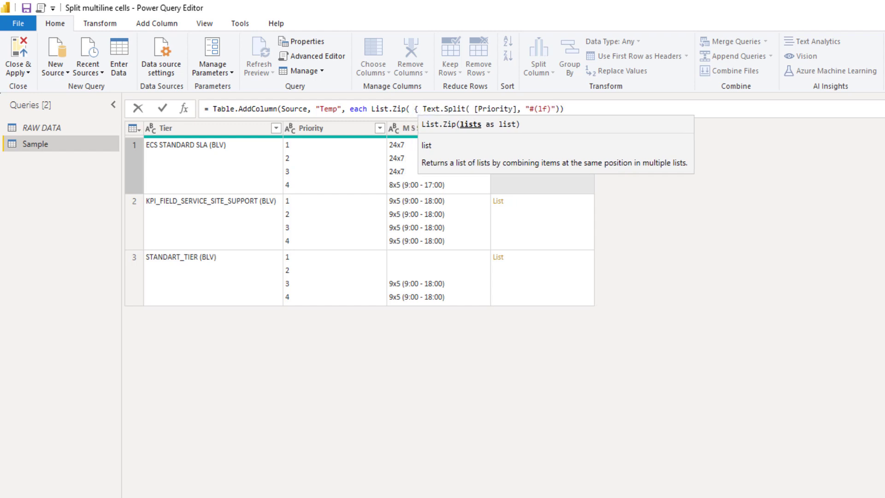
Paste a second Priority split into the list and retarget it to M S Schedule.
{"action": "key", "text": "Right"}
{"action": "key", "text": "Right"}
{"action": "key", "text": "Right"}
{"action": "key", "text": "Right"}
{"action": "key", "text": "Right"}
{"action": "key", "text": "Right"}
{"action": "key", "text": "Right"}
{"action": "key", "text": "Right"}
{"action": "key", "text": "Right"}
{"action": "key", "text": "Right"}
{"action": "key", "text": "Right"}
{"action": "key", "text": "Right"}
{"action": "key", "text": "Right"}
{"action": "key", "text": "Right"}
{"action": "key", "text": "Right"}
{"action": "key", "text": "Right"}
{"action": "key", "text": "Right"}
{"action": "key", "text": "Right"}
{"action": "key", "text": "Right"}
{"action": "key", "text": "Right"}
{"action": "key", "text": "Right"}
{"action": "key", "text": "Right"}
{"action": "key", "text": "Right"}
{"action": "key", "text": "Right"}
{"action": "key", "text": "Right"}
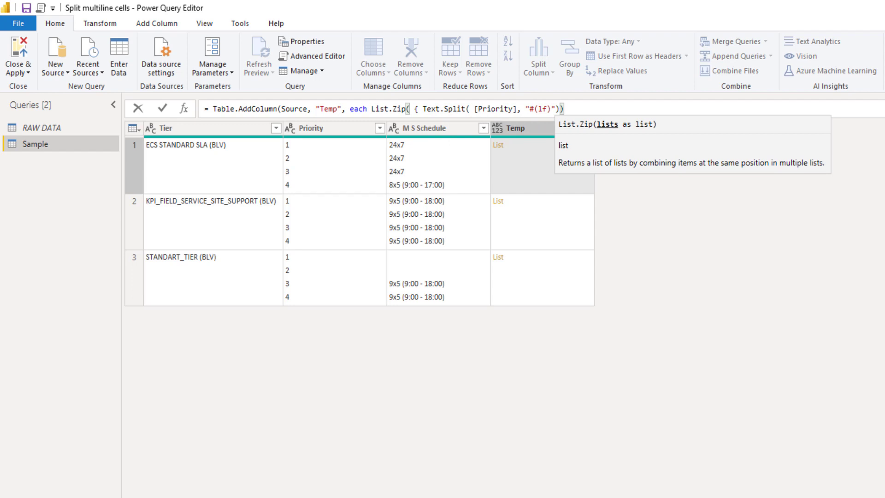
{"action": "type", "text": ","}
{"action": "key", "text": "ctrl+v"}
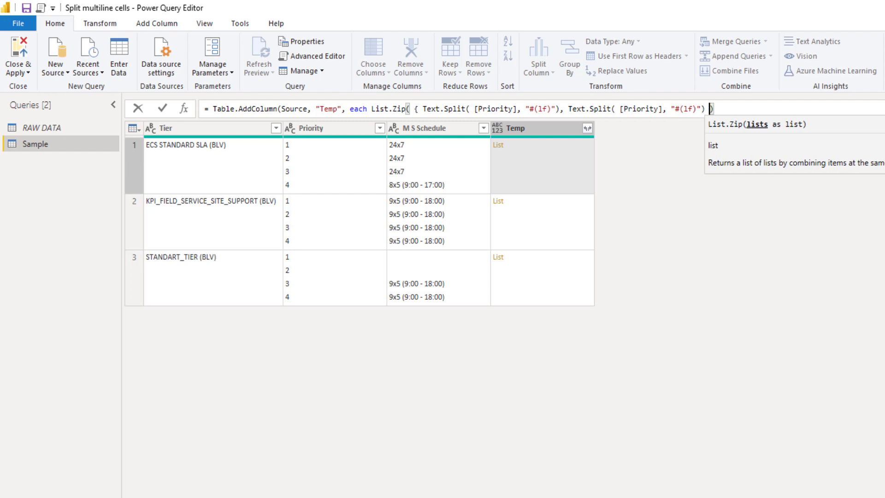
{"action": "type", "text": "}"}
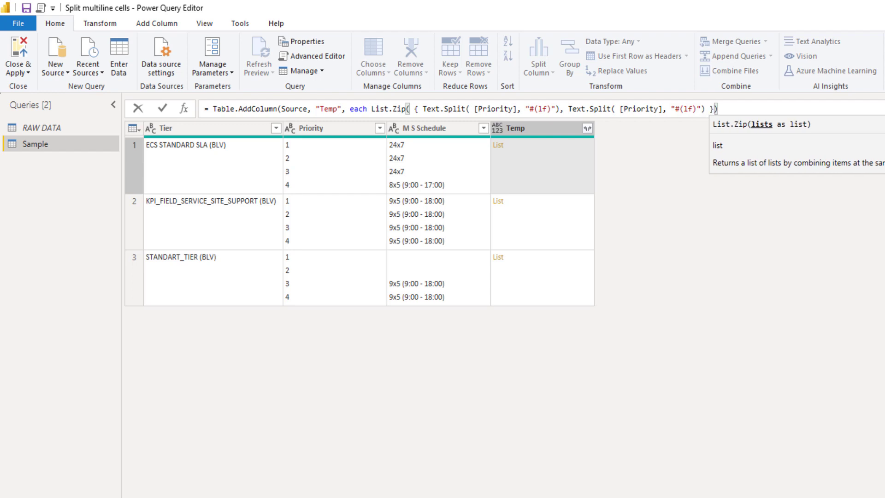
{"action": "type", "text": ")"}
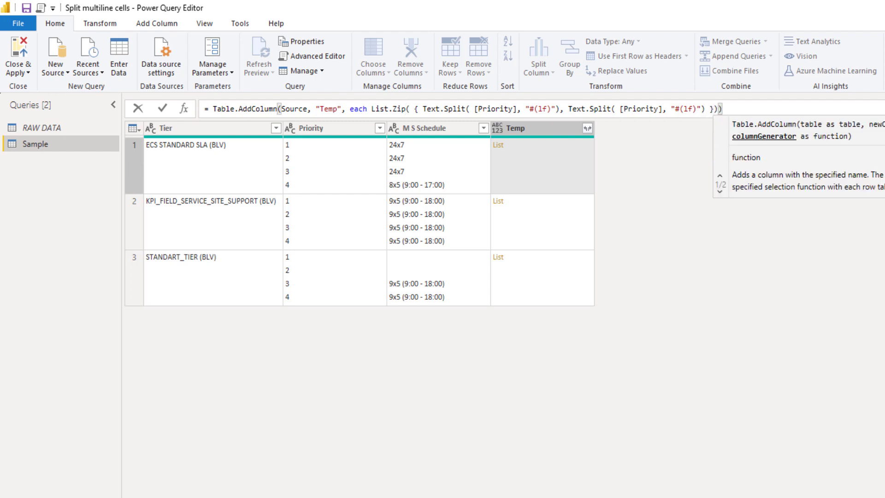
{"action": "key", "text": "Left"}
{"action": "key", "text": "Left"}
{"action": "key", "text": "Left"}
{"action": "key", "text": "Left"}
{"action": "key", "text": "Left"}
{"action": "key", "text": "Left"}
{"action": "key", "text": "Left"}
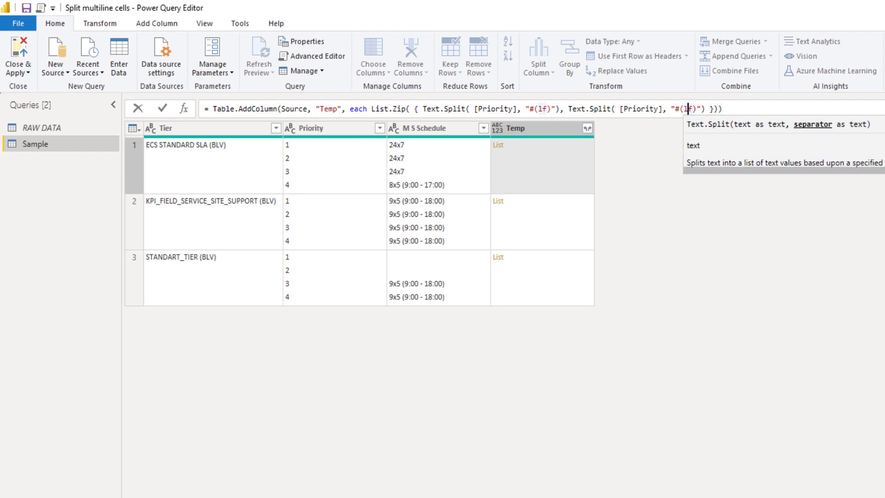
{"action": "key", "text": "Left"}
{"action": "key", "text": "Left"}
{"action": "key", "text": "Left"}
{"action": "key", "text": "Left"}
{"action": "key", "text": "Left"}
{"action": "key", "text": "Left"}
{"action": "key", "text": "Left"}
{"action": "key", "text": "Left"}
{"action": "key", "text": "Left"}
{"action": "key", "text": "Left"}
{"action": "key", "text": "Left"}
{"action": "key", "text": "Left"}
{"action": "key", "text": "Left"}
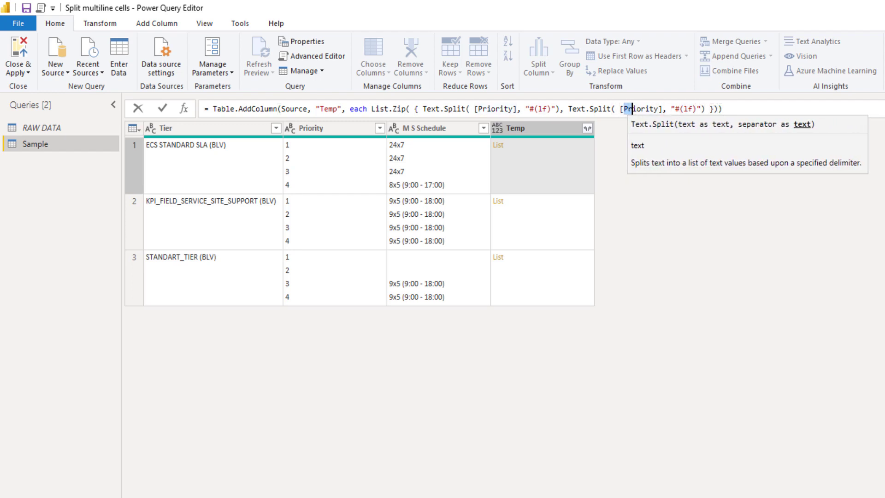
{"action": "key", "text": "shift+Right"}
{"action": "key", "text": "shift+Right"}
{"action": "key", "text": "shift+Right"}
{"action": "key", "text": "shift+Right"}
{"action": "key", "text": "shift+Right"}
{"action": "key", "text": "shift+Right"}
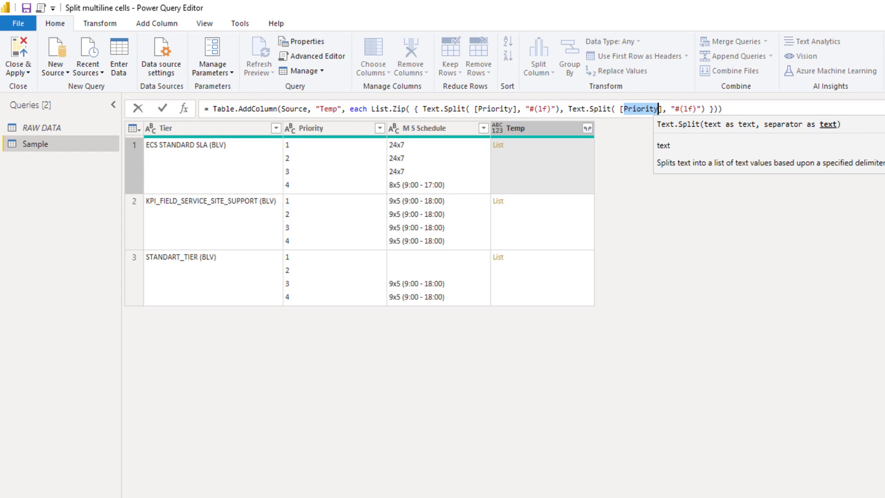
{"action": "type", "text": "M S S"}
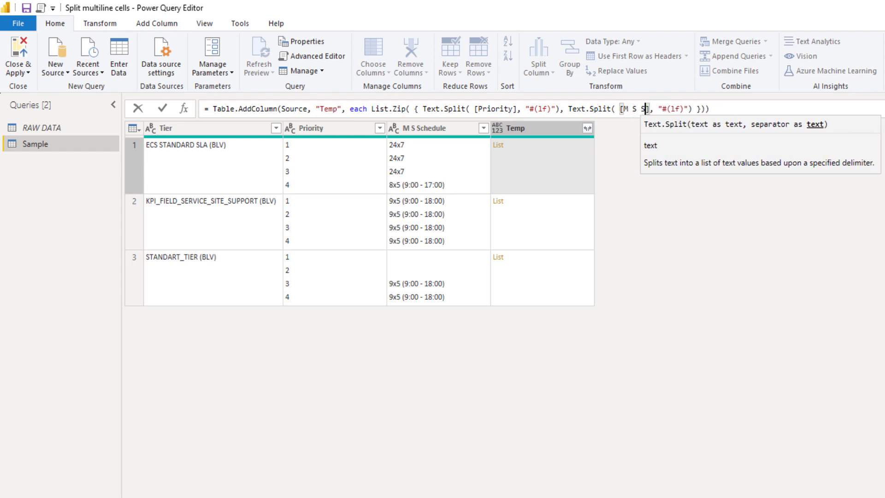
{"action": "type", "text": "chedule"}
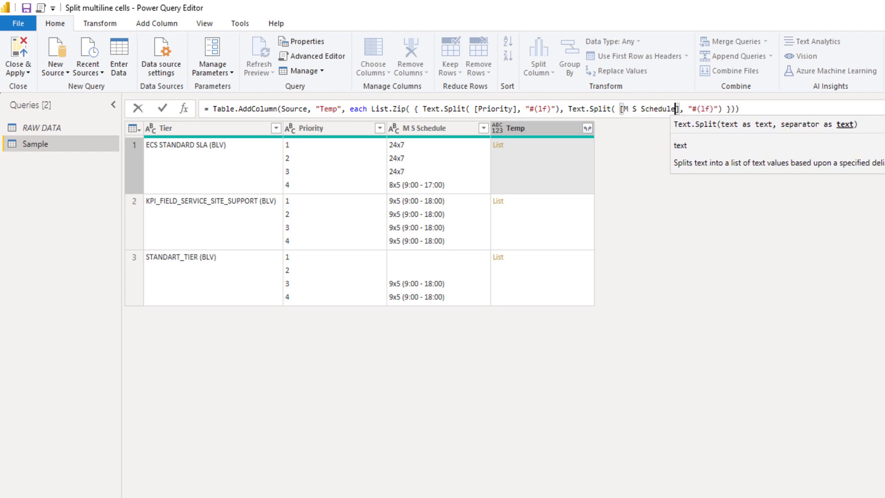
Commit the List.Zip formula and preview the nested lists in rows 1–3.
{"action": "left_click", "coordinate": [164, 108]}
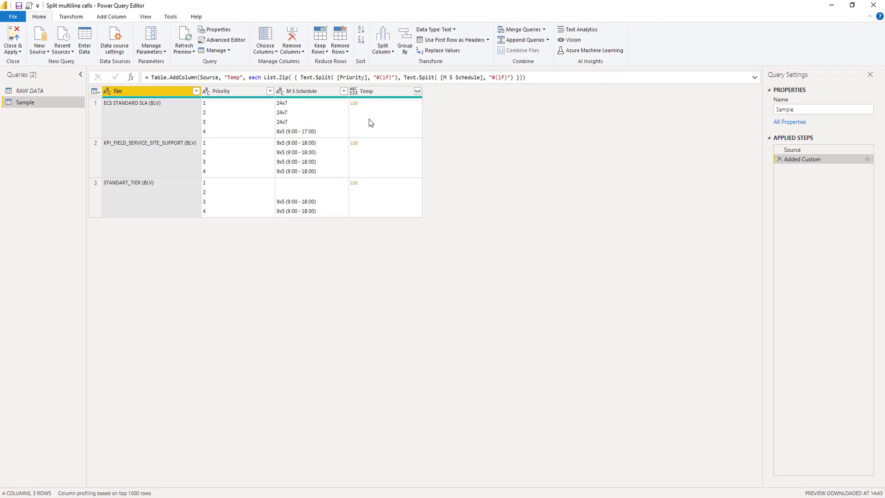
{"action": "left_click", "coordinate": [519, 166]}
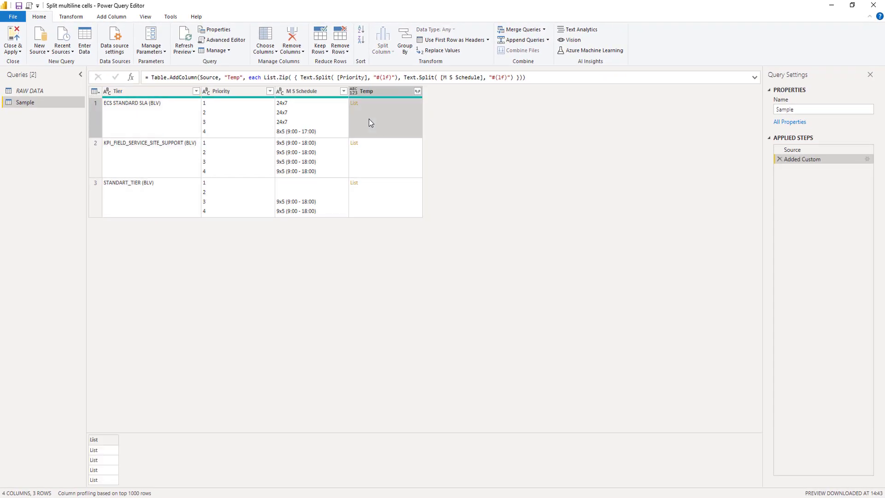
{"action": "left_click", "coordinate": [386, 163]}
{"action": "left_click", "coordinate": [392, 196]}
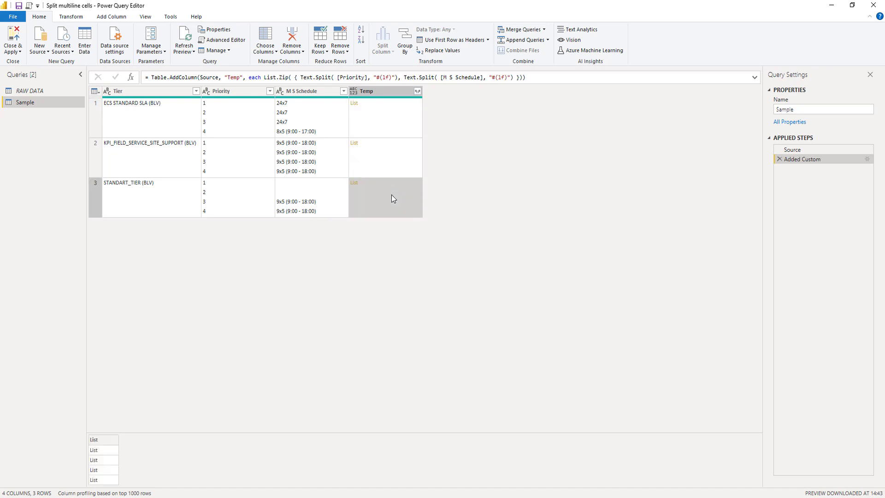
Add row 1's Temp list as a separate Temp query and preview list items 1 and 4.
{"action": "right_click", "coordinate": [379, 116]}
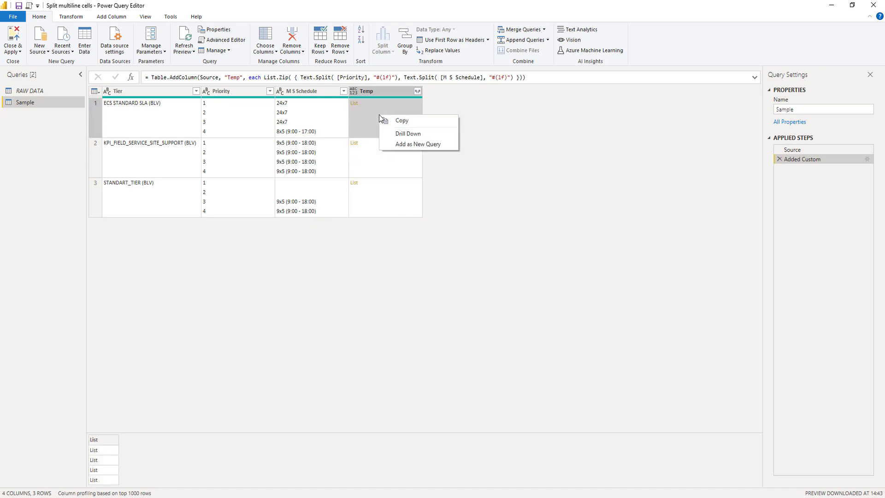
{"action": "left_click", "coordinate": [432, 146]}
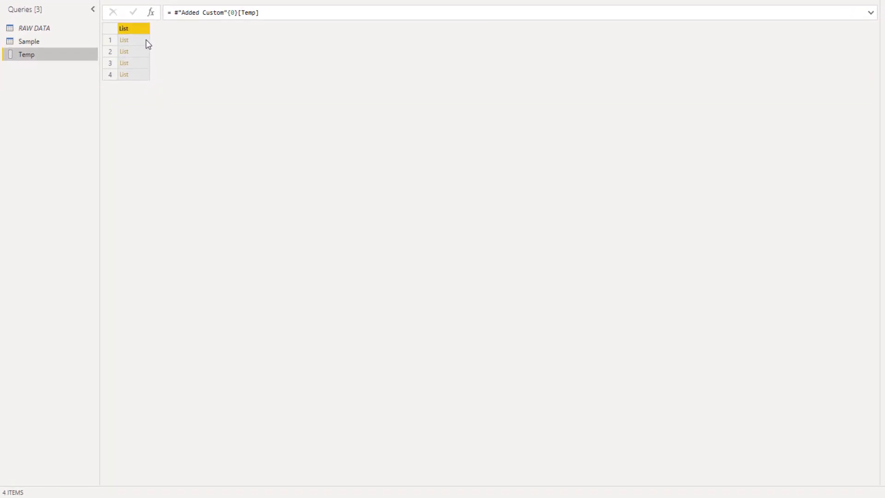
{"action": "left_click", "coordinate": [44, 41]}
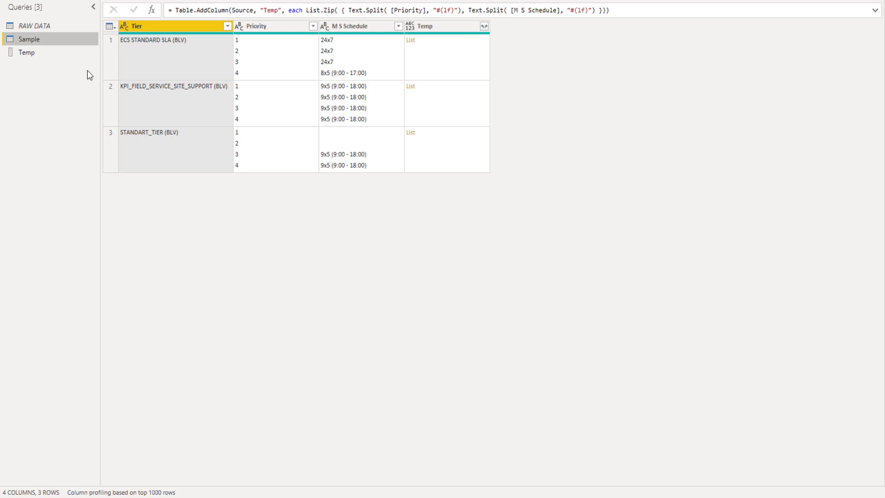
{"action": "left_click", "coordinate": [37, 51]}
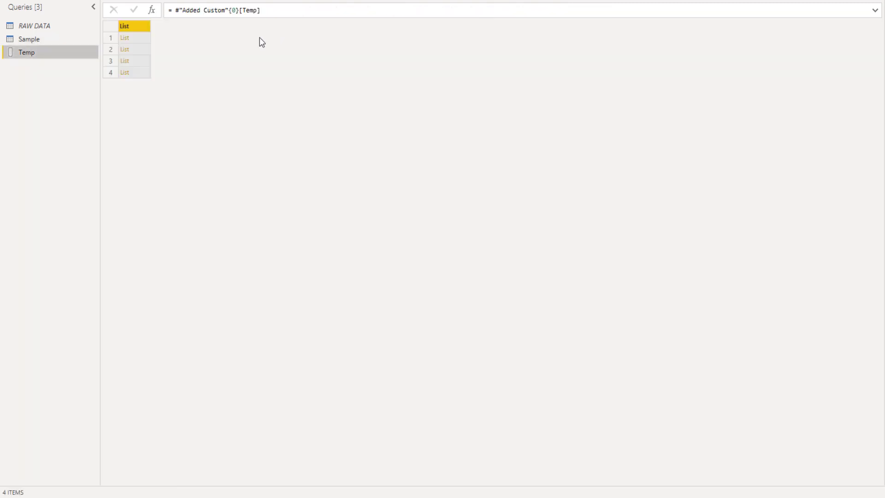
{"action": "left_click", "coordinate": [140, 41]}
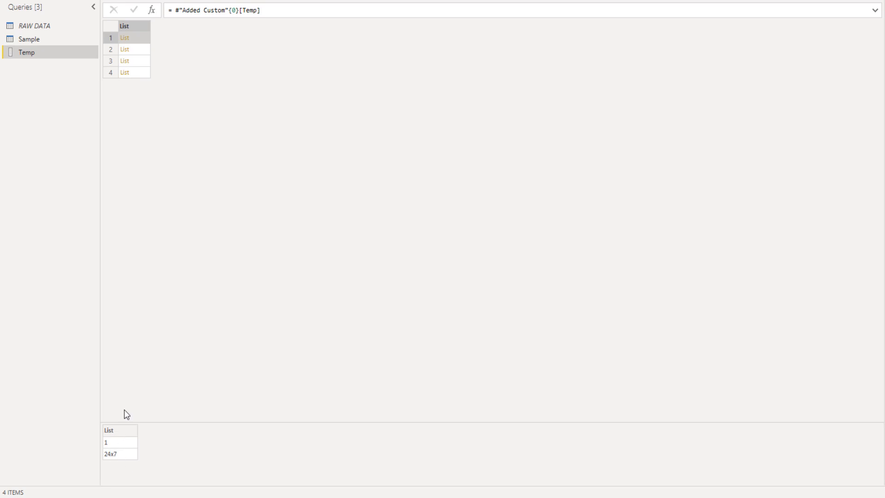
{"action": "left_click", "coordinate": [138, 75]}
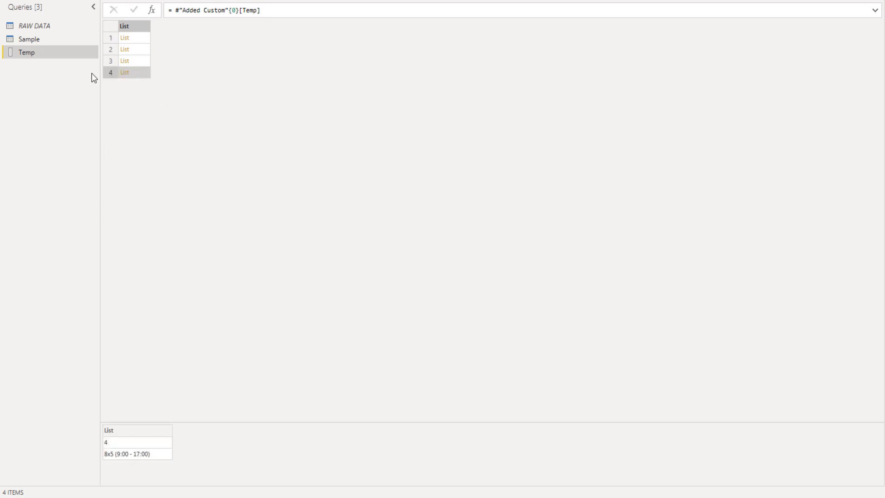
Delete the Temp query from the Queries pane, confirming the deletion.
{"action": "right_click", "coordinate": [60, 55]}
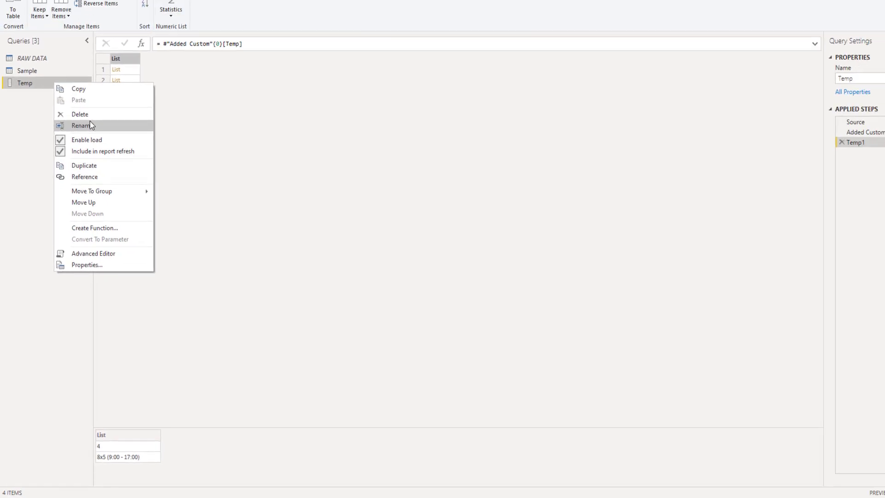
{"action": "left_click", "coordinate": [82, 118]}
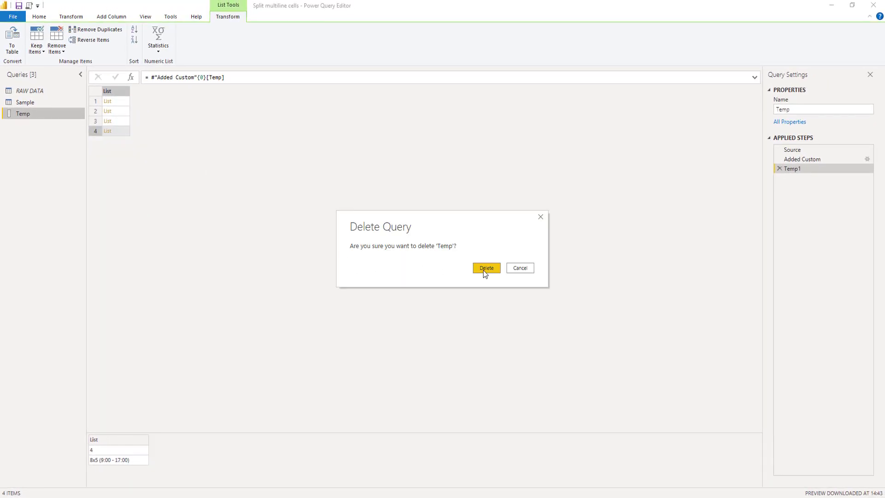
{"action": "left_click", "coordinate": [484, 272]}
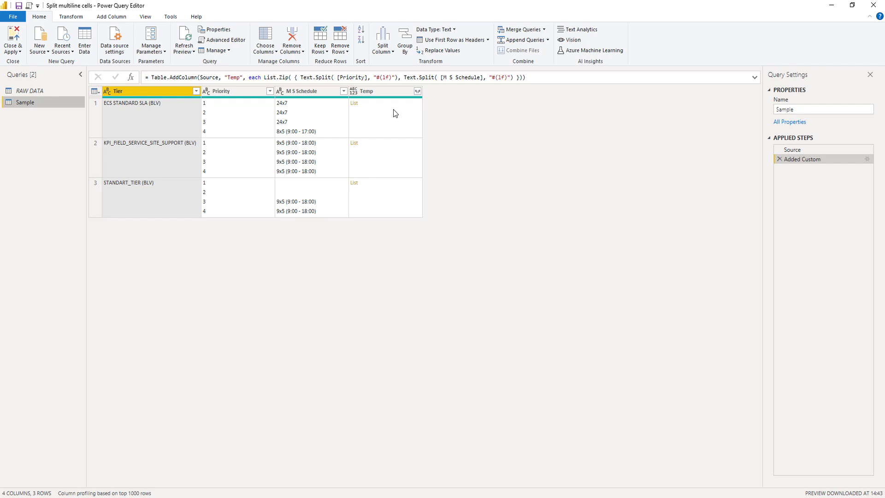
Append the [[Tier], [Temp]] projection to the custom-column formula to keep only Tier and Temp.
{"action": "left_click", "coordinate": [532, 77]}
{"action": "type", "text": "["}
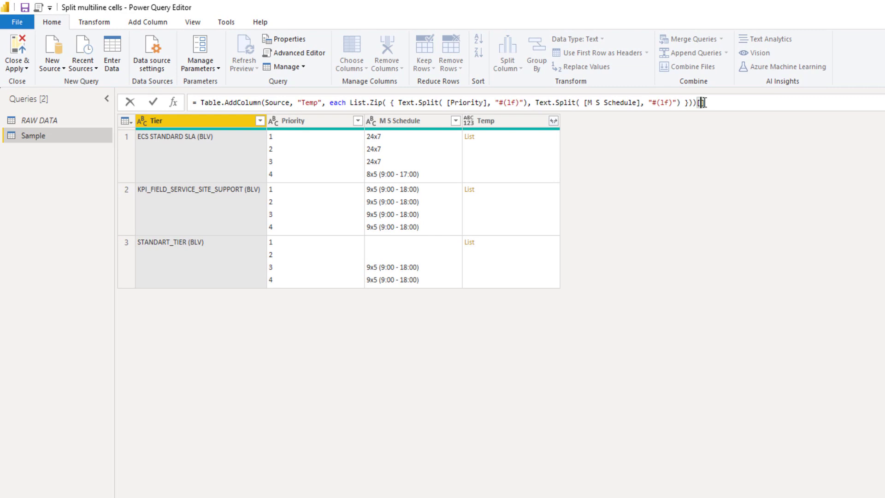
{"action": "type", "text": "[Tier], [Temp"}
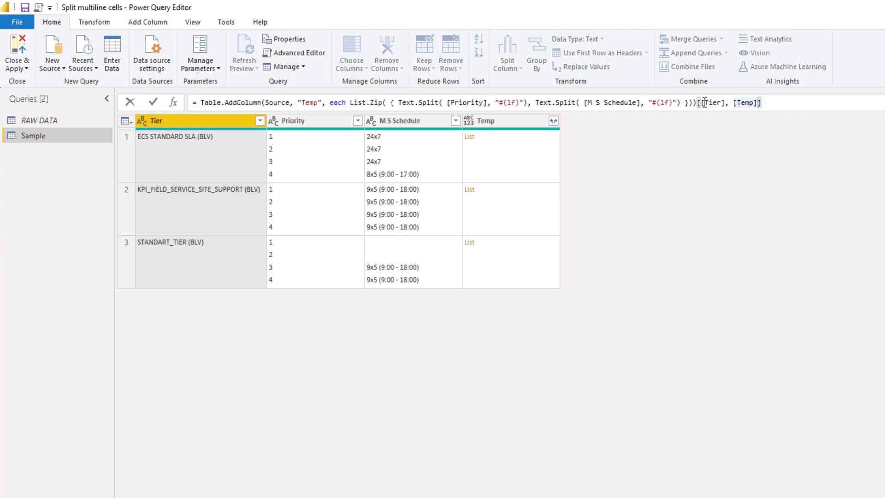
{"action": "key", "text": "Return"}
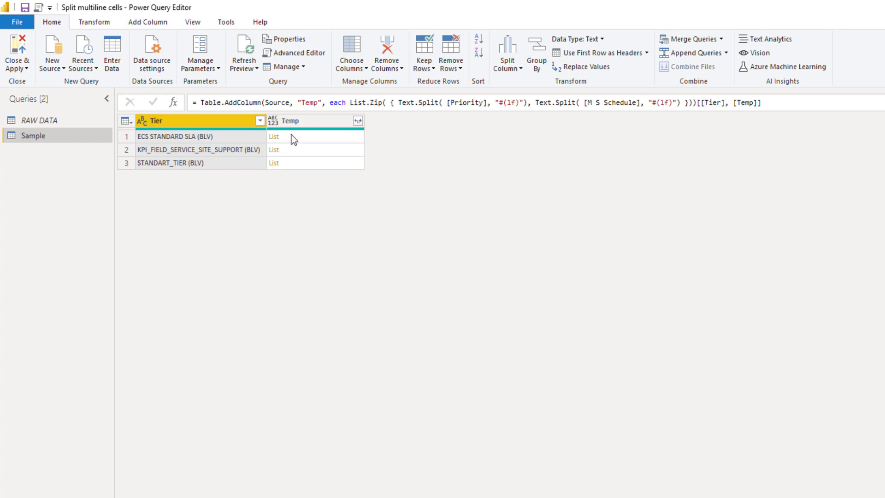
Expand Temp to new rows, then extract its list values joined by a custom | delimiter.
{"action": "left_click", "coordinate": [358, 121]}
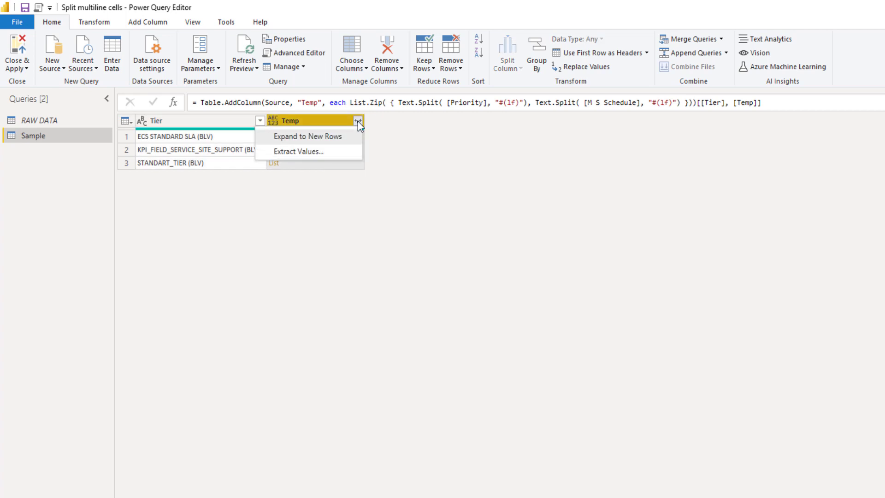
{"action": "left_click", "coordinate": [351, 137]}
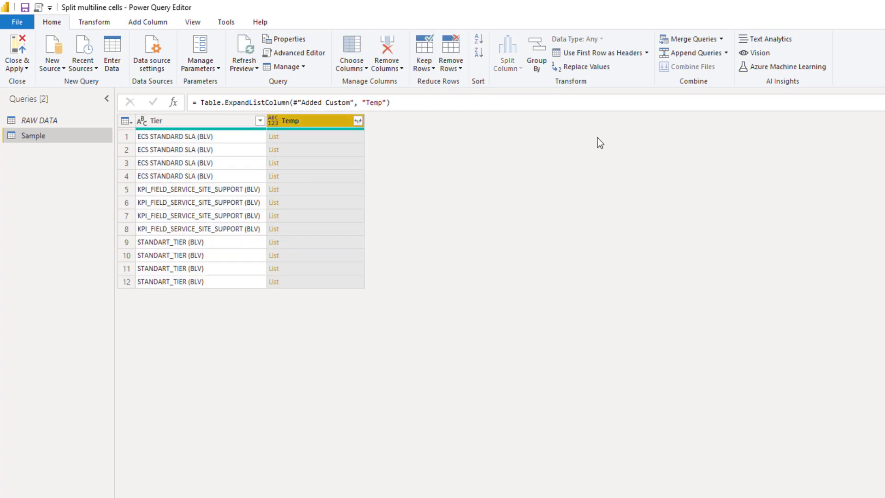
{"action": "left_click", "coordinate": [358, 121]}
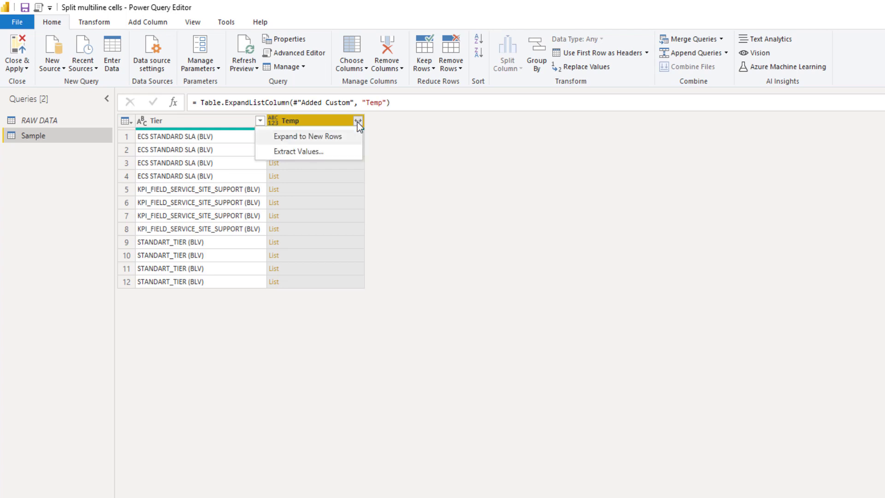
{"action": "left_click", "coordinate": [315, 152]}
{"action": "left_click", "coordinate": [528, 326]}
{"action": "left_click", "coordinate": [480, 426]}
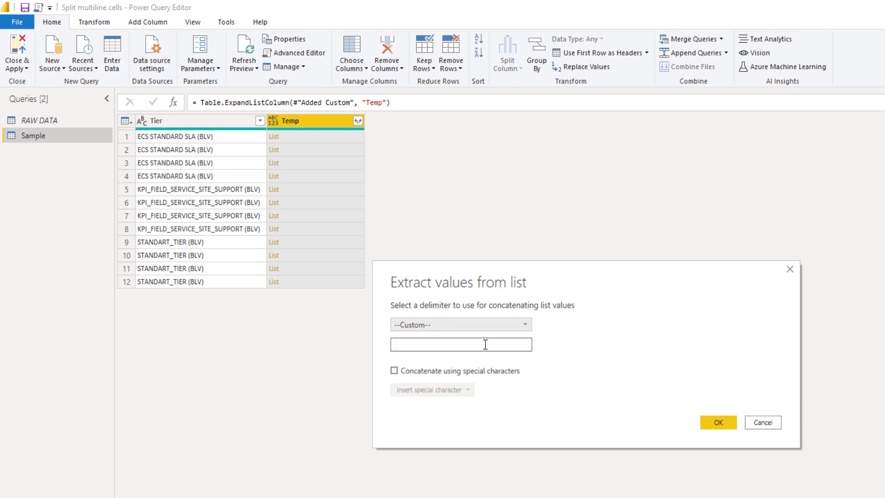
{"action": "left_click", "coordinate": [483, 345]}
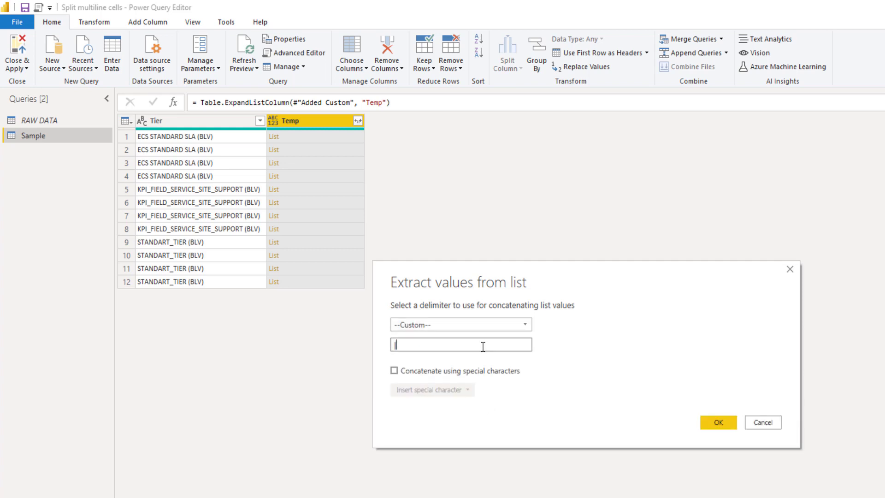
{"action": "left_click", "coordinate": [708, 423]}
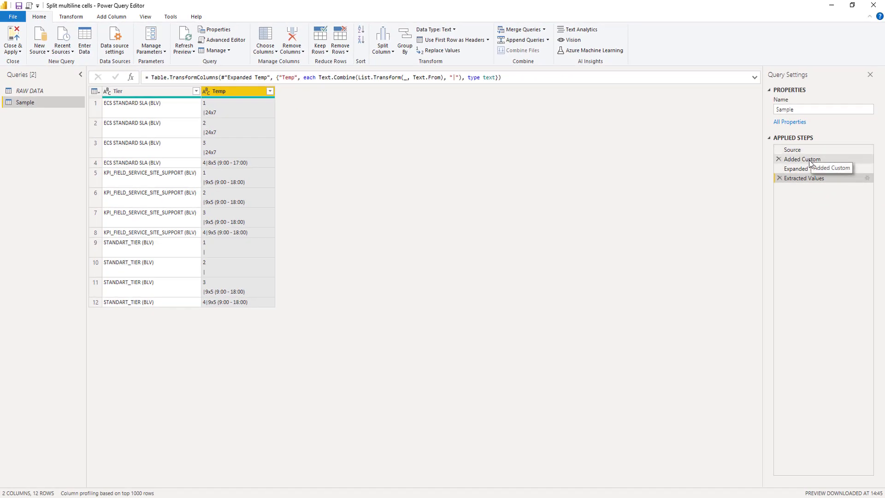
In the Added Custom formula, wrap the Priority Text.Split in List.Transform(..., Text.Clean).
{"action": "left_click", "coordinate": [810, 164]}
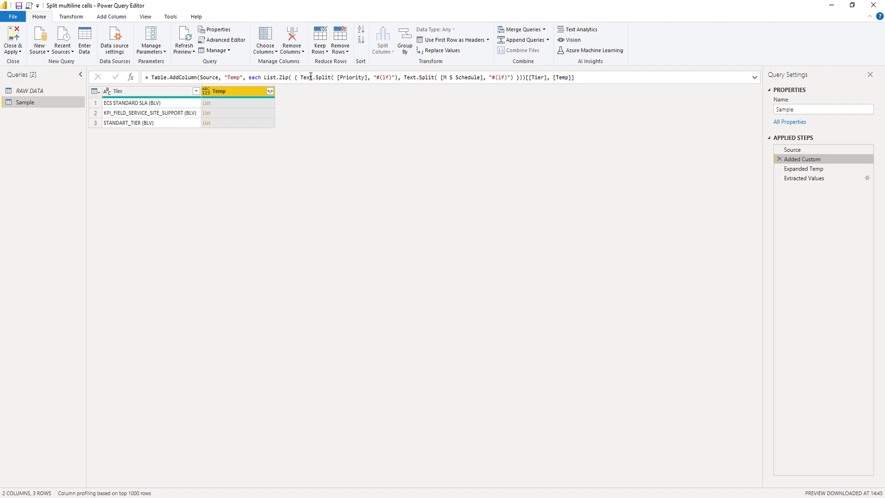
{"action": "left_click_drag", "start_coordinate": [300, 77], "coordinate": [368, 76]}
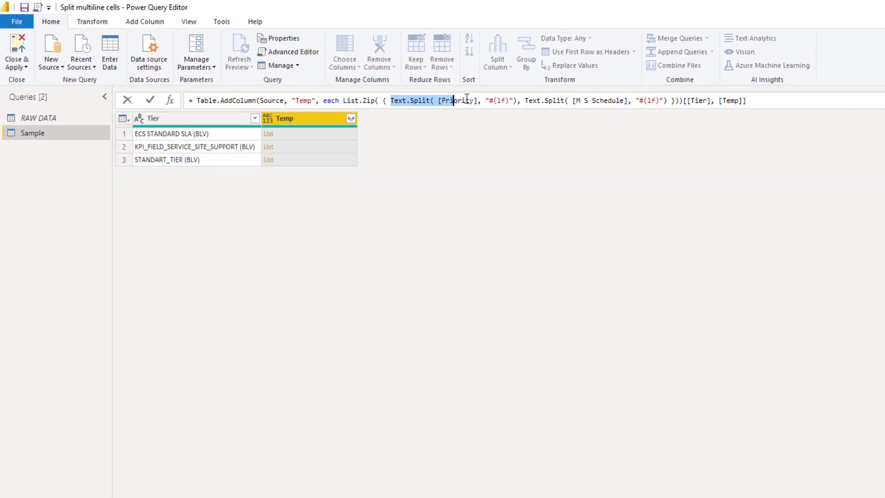
{"action": "left_click_drag", "start_coordinate": [480, 99], "coordinate": [520, 94]}
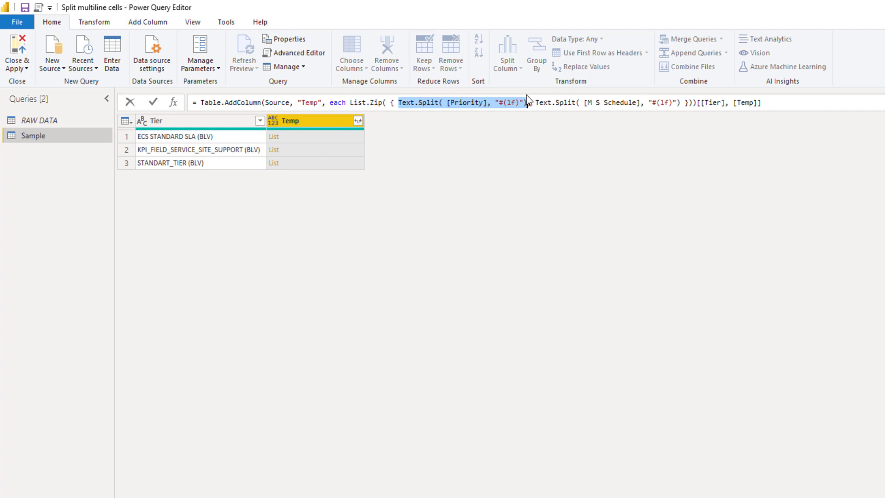
{"action": "key", "text": "Left"}
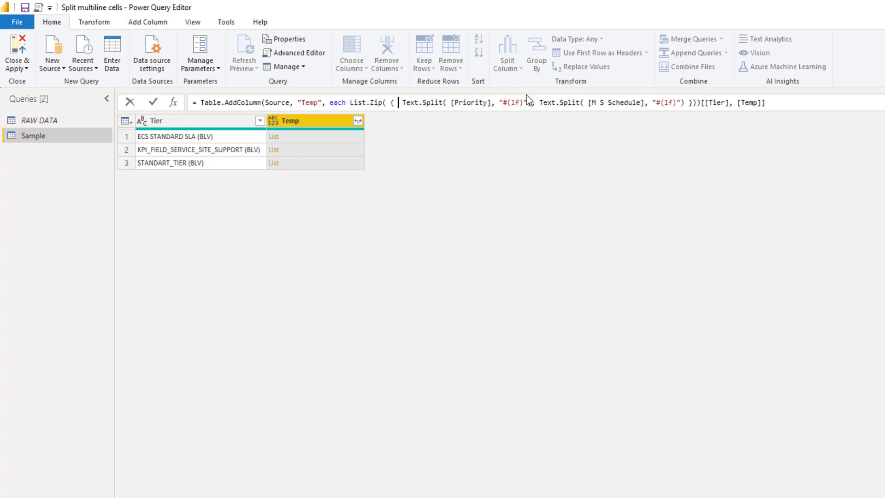
{"action": "type", "text": "List."}
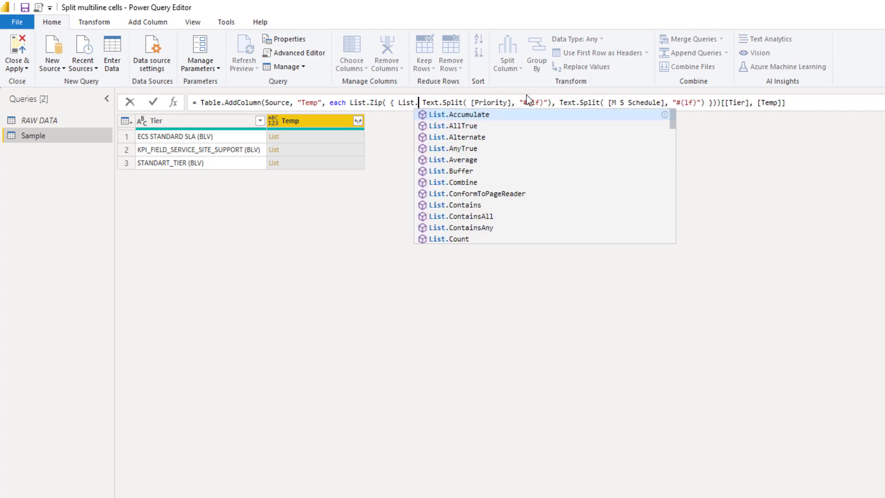
{"action": "type", "text": "Transform"}
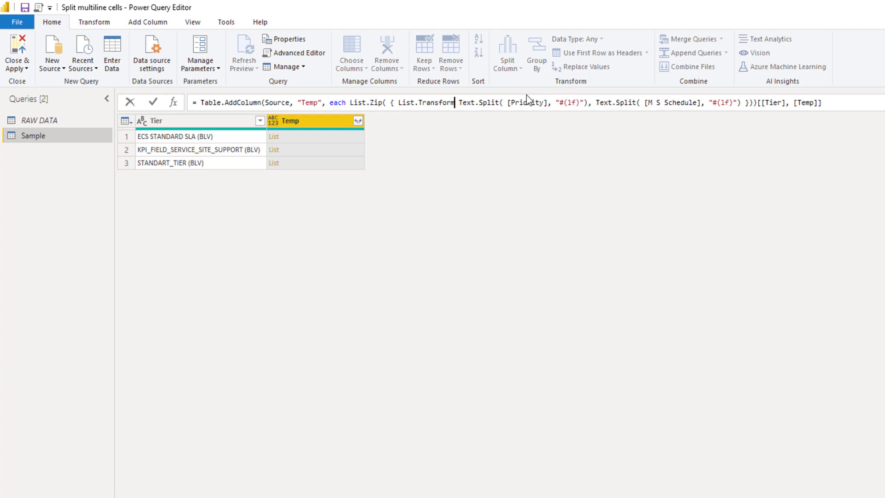
{"action": "type", "text": "("}
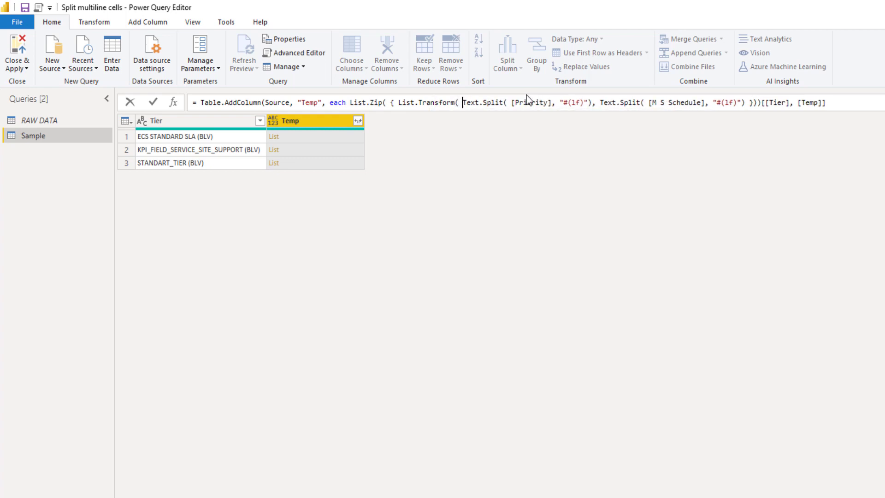
{"action": "key", "text": "ctrl+Right"}
{"action": "key", "text": "ctrl+Right"}
{"action": "key", "text": "ctrl+Right"}
{"action": "key", "text": "ctrl+Right"}
{"action": "key", "text": "ctrl+Right"}
{"action": "key", "text": "ctrl+Right"}
{"action": "key", "text": "ctrl+Right"}
{"action": "key", "text": "Right"}
{"action": "key", "text": "Right"}
{"action": "key", "text": "Right"}
{"action": "key", "text": "Right"}
{"action": "key", "text": "Right"}
{"action": "type", "text": ", \"#(lf)\"),"}
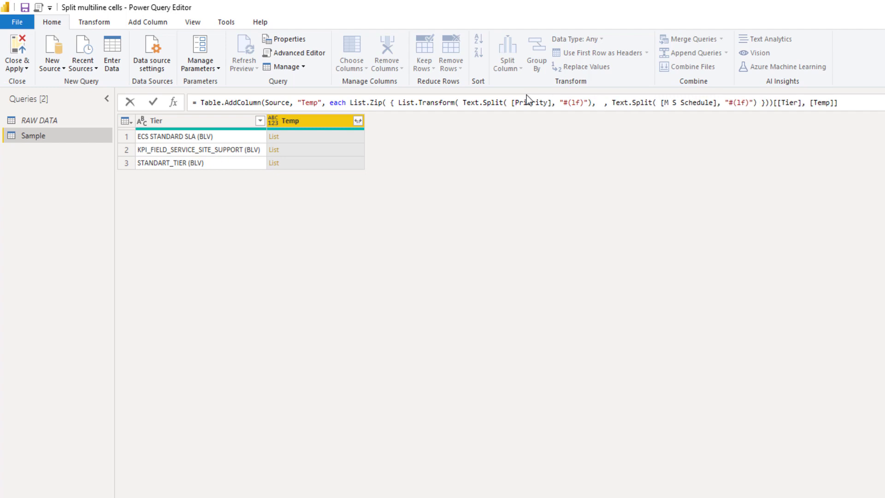
{"action": "type", "text": " Text"}
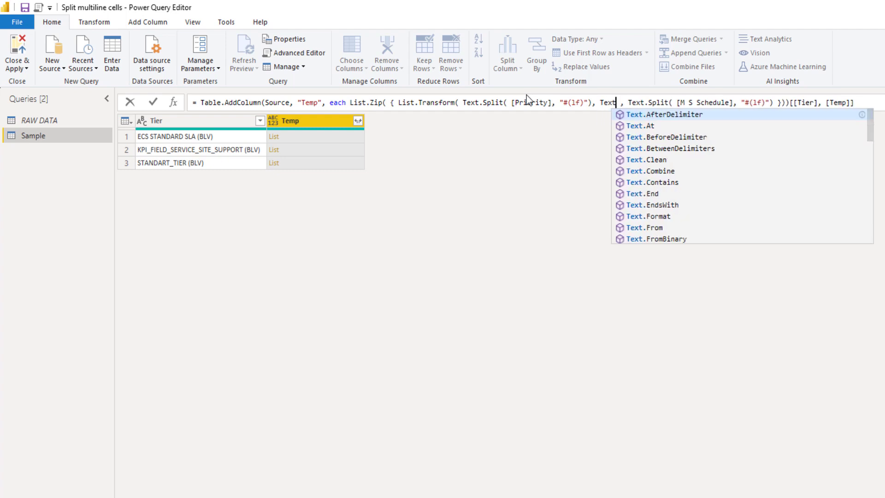
{"action": "type", "text": ".Clean"}
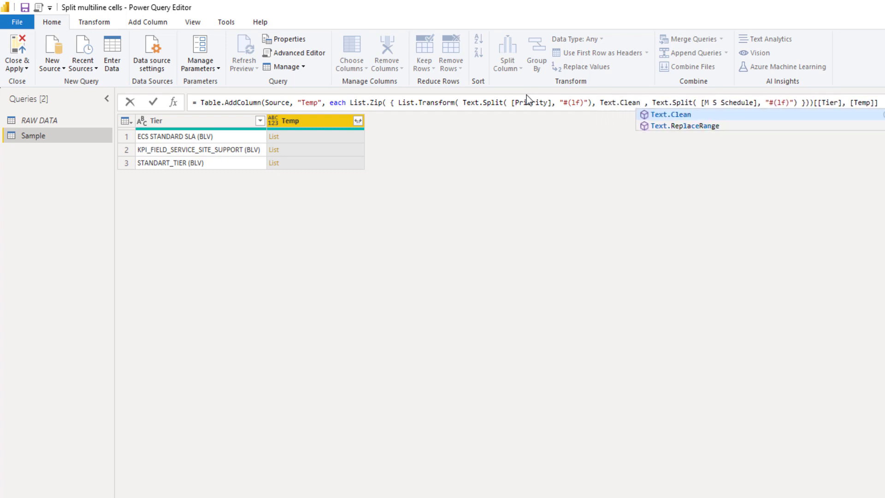
{"action": "type", "text": ")"}
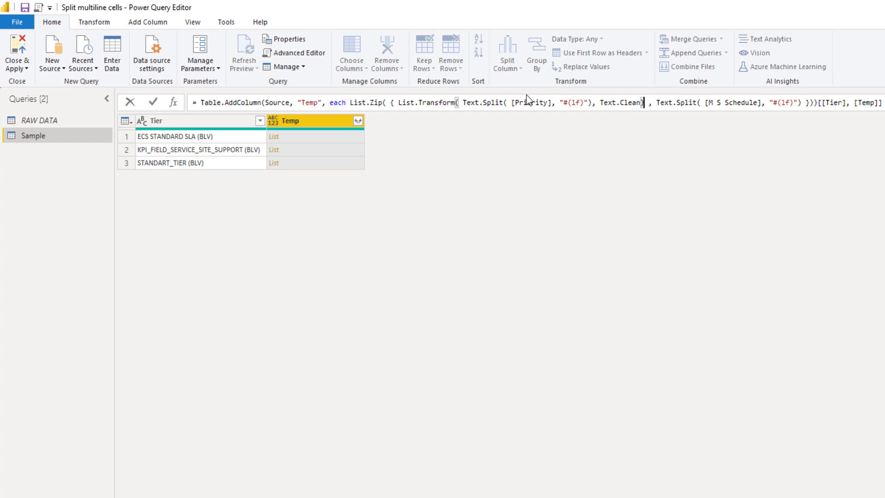
Wrap the M S Schedule Text.Split in List.Transform with Text.Clean, commit, and view Extracted Values.
{"action": "left_click_drag", "start_coordinate": [399, 102], "coordinate": [459, 102]}
{"action": "key", "text": "ctrl+c"}
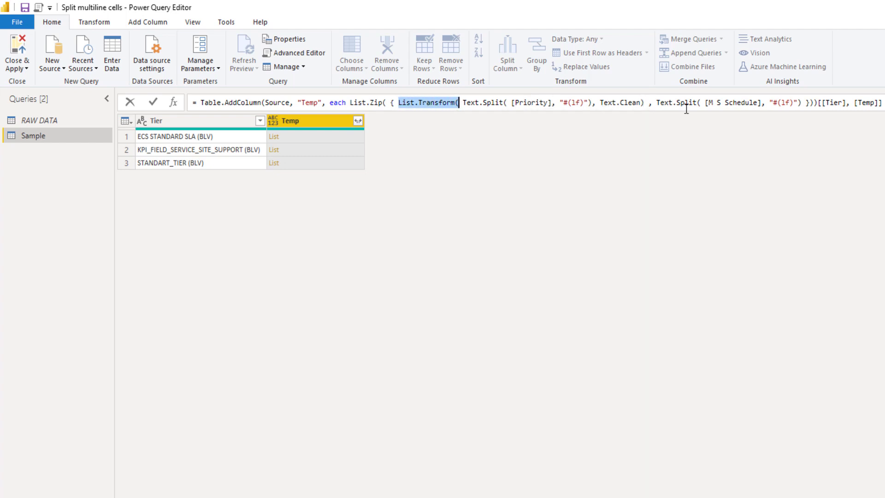
{"action": "left_click", "coordinate": [656, 102]}
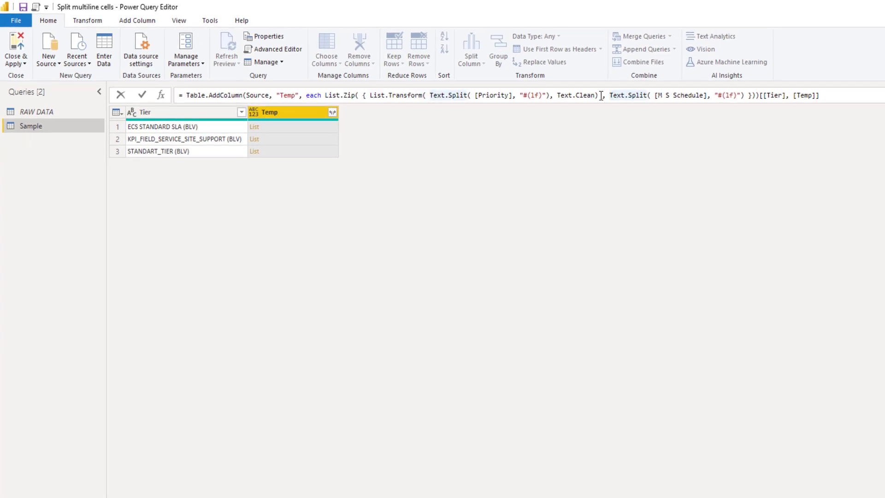
{"action": "left_click", "coordinate": [599, 95]}
{"action": "key", "text": "Delete"}
{"action": "key", "text": "Right"}
{"action": "key", "text": "ctrl+v"}
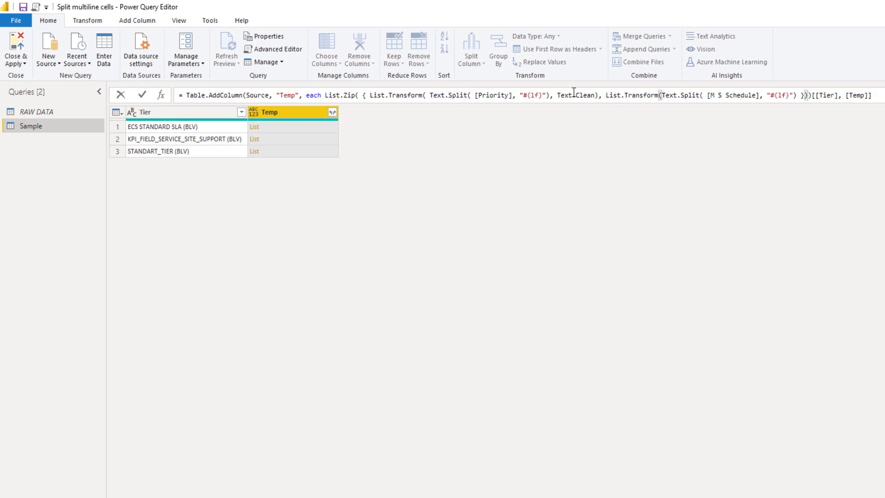
{"action": "left_click_drag", "start_coordinate": [551, 95], "coordinate": [598, 94]}
{"action": "key", "text": "ctrl+c"}
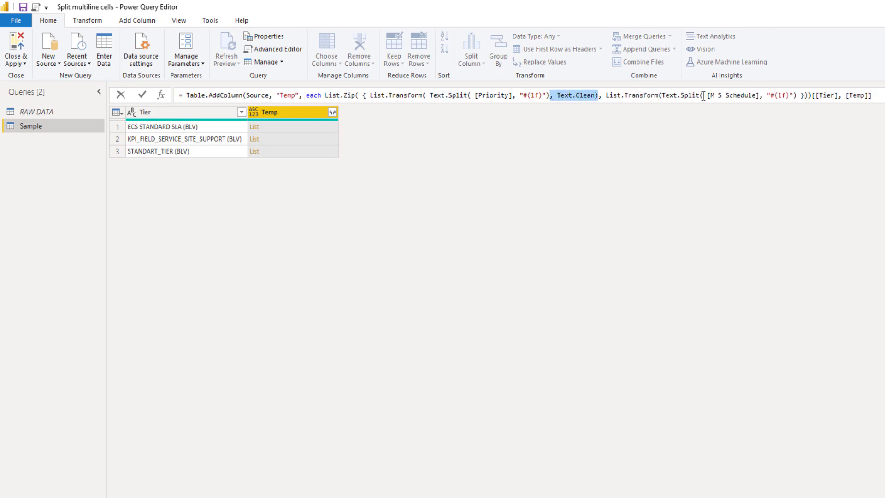
{"action": "left_click", "coordinate": [796, 95]}
{"action": "key", "text": "ctrl+v"}
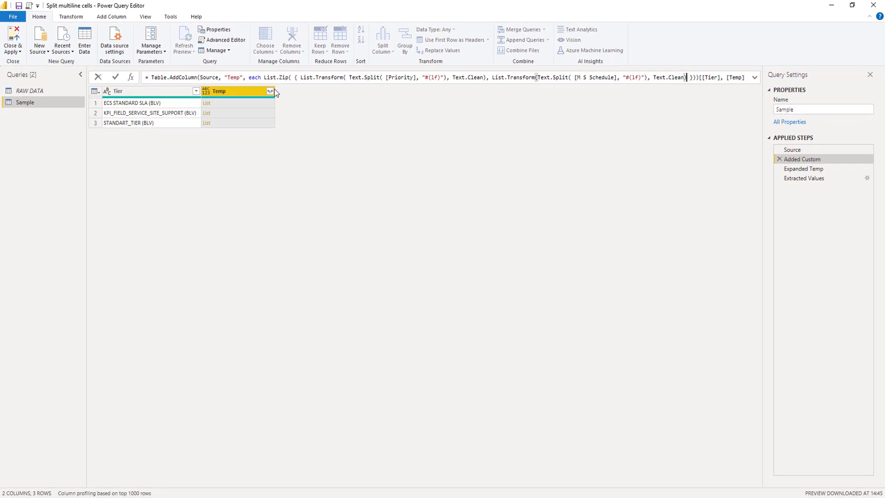
{"action": "left_click", "coordinate": [115, 79]}
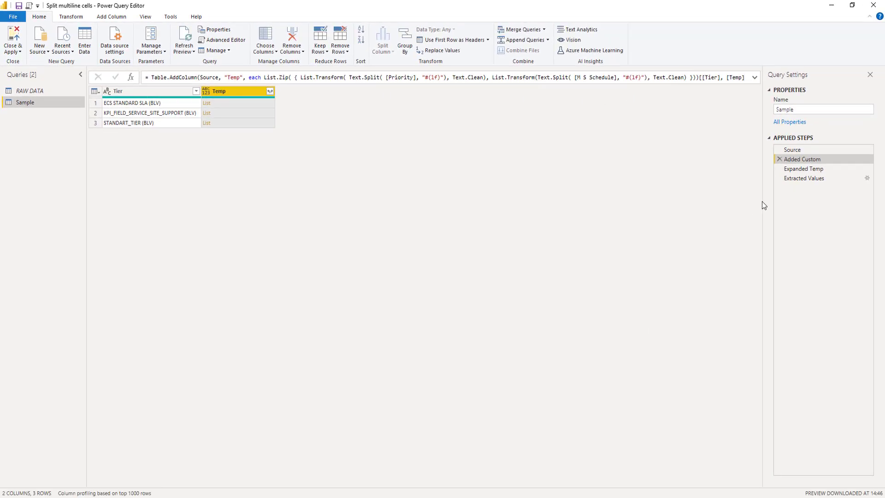
{"action": "left_click", "coordinate": [811, 179]}
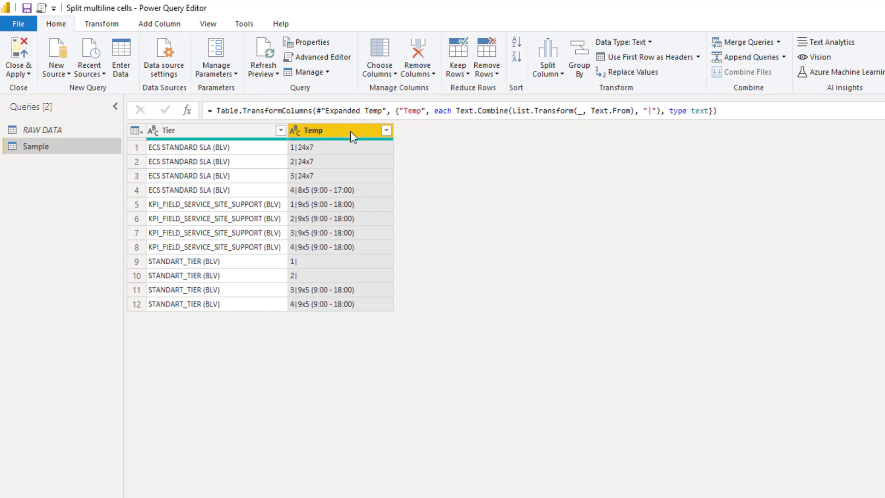
Split the Temp column by the custom | delimiter at each occurrence.
{"action": "left_click", "coordinate": [546, 68]}
{"action": "left_click", "coordinate": [552, 87]}
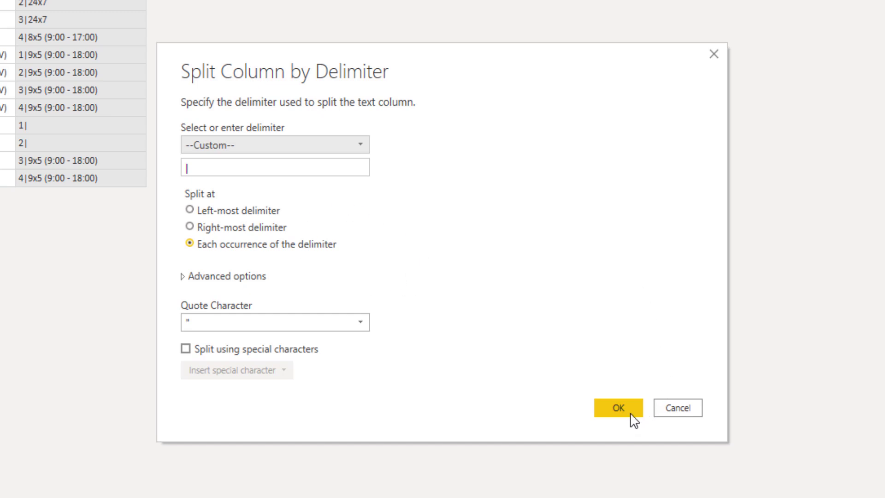
{"action": "left_click", "coordinate": [631, 414]}
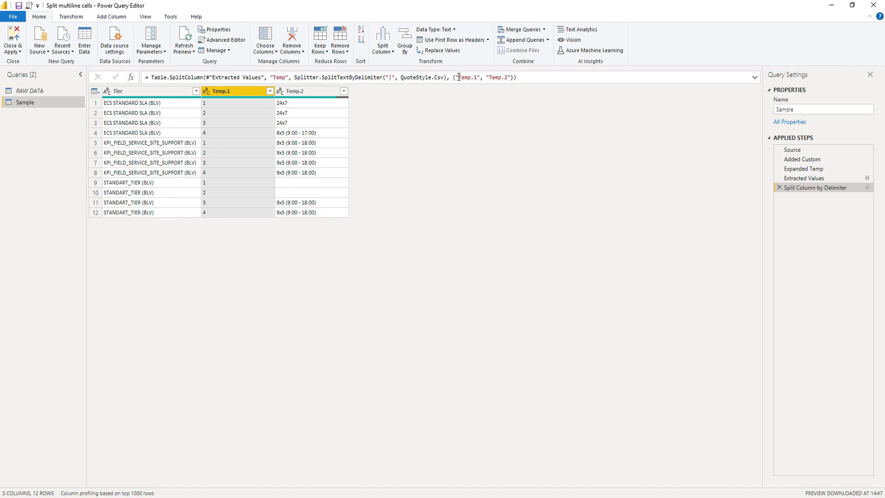
Rename Temp.1 to Priority and Temp.2 to M S Schedule in the split formula.
{"action": "left_click_drag", "start_coordinate": [459, 78], "coordinate": [476, 77]}
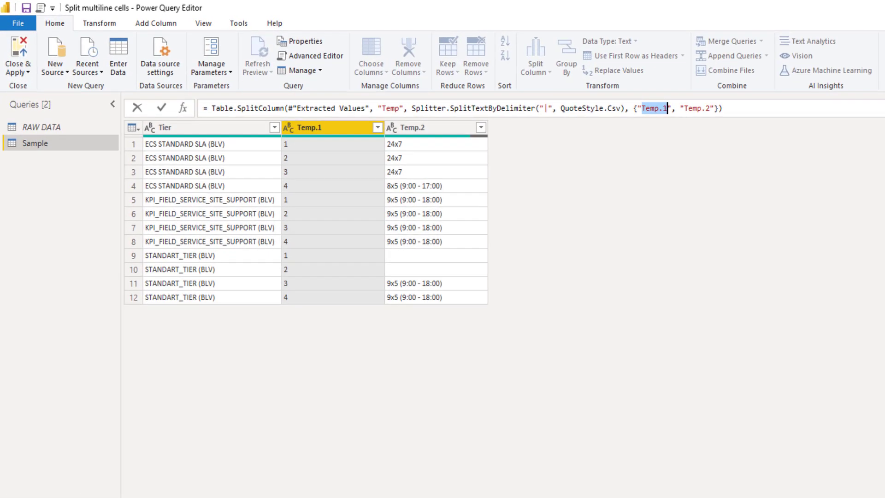
{"action": "type", "text": "Priority"}
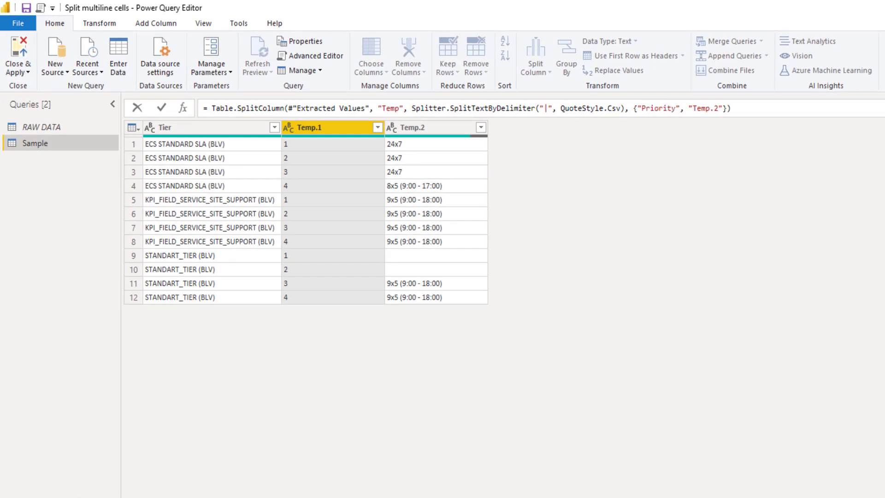
{"action": "left_click_drag", "start_coordinate": [693, 108], "coordinate": [718, 111]}
{"action": "type", "text": "M S Schedule"}
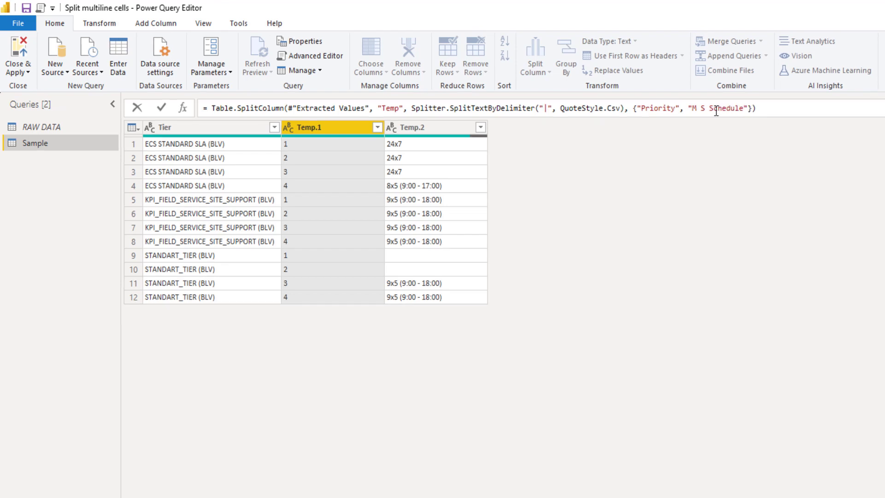
{"action": "key", "text": "Return"}
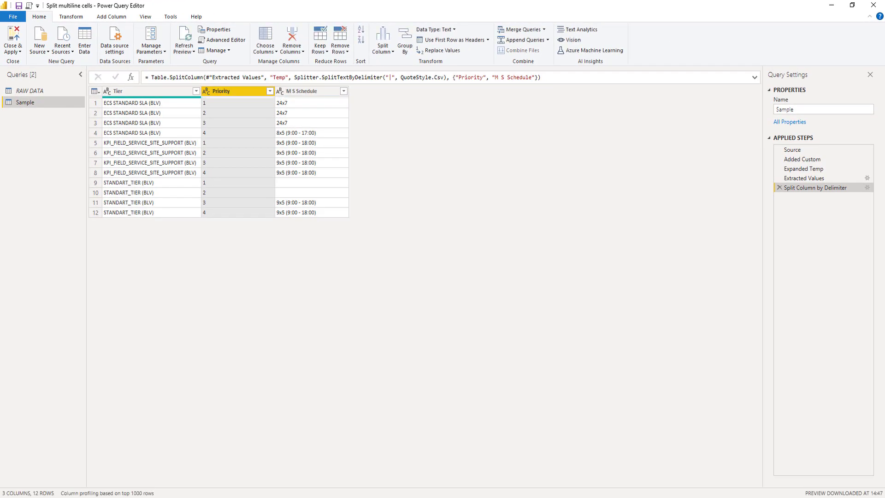